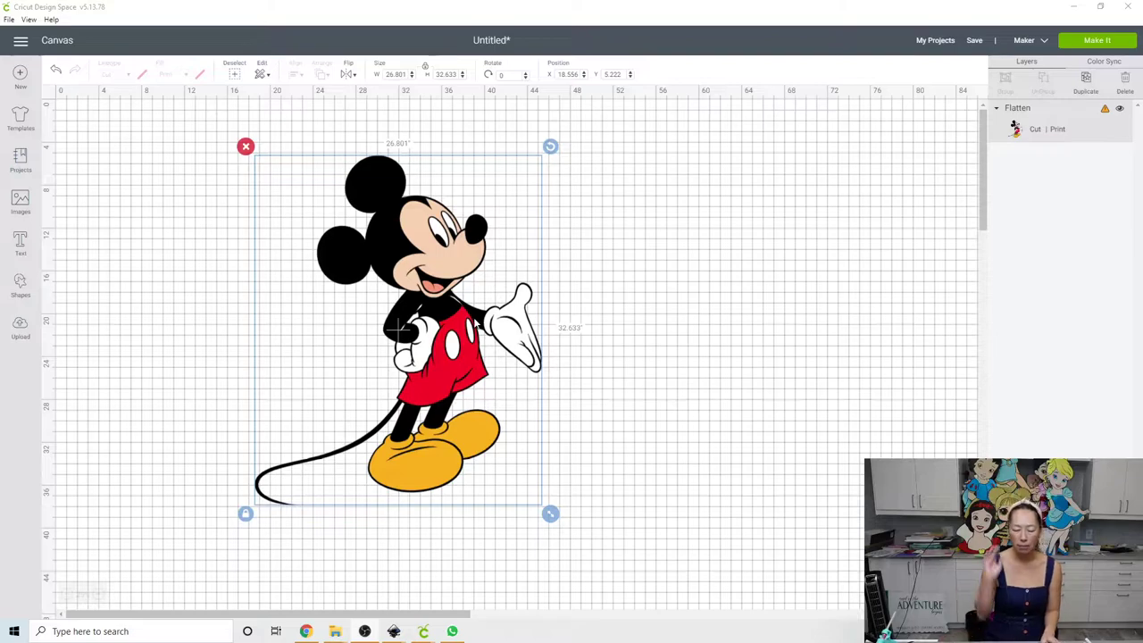
Scale the flattened Mickey down to about 21.8 inches wide and open the image set containing Mickey Mouse Standing (#MD65BFCE) in the image library
{"action": "left_click_drag", "start_coordinate": [549, 514], "coordinate": [498, 449]}
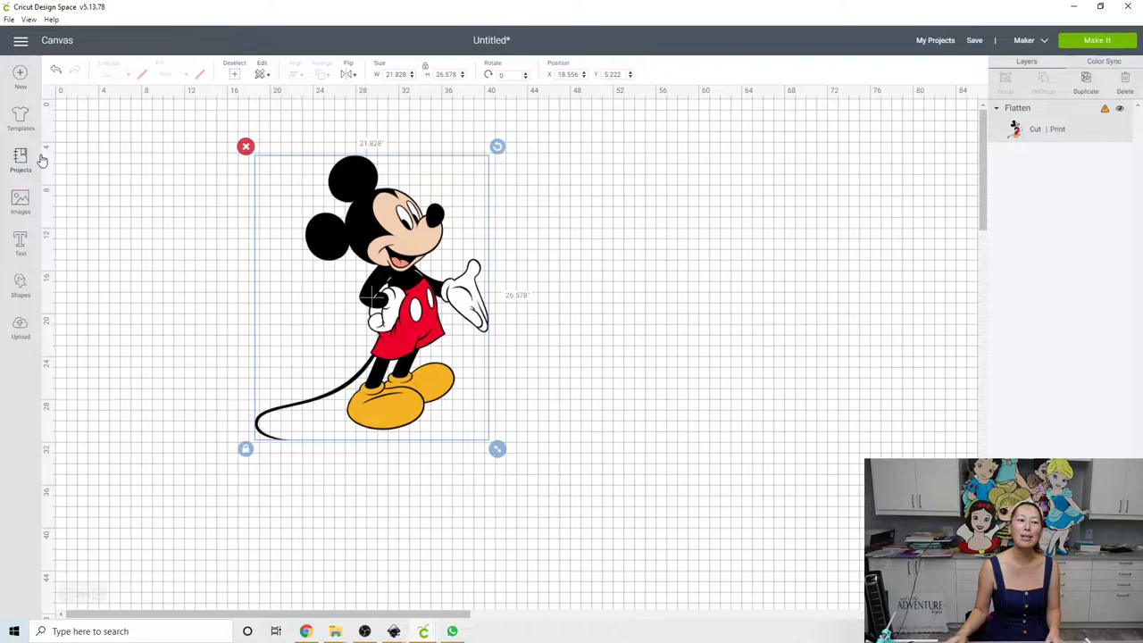
{"action": "left_click", "coordinate": [21, 201]}
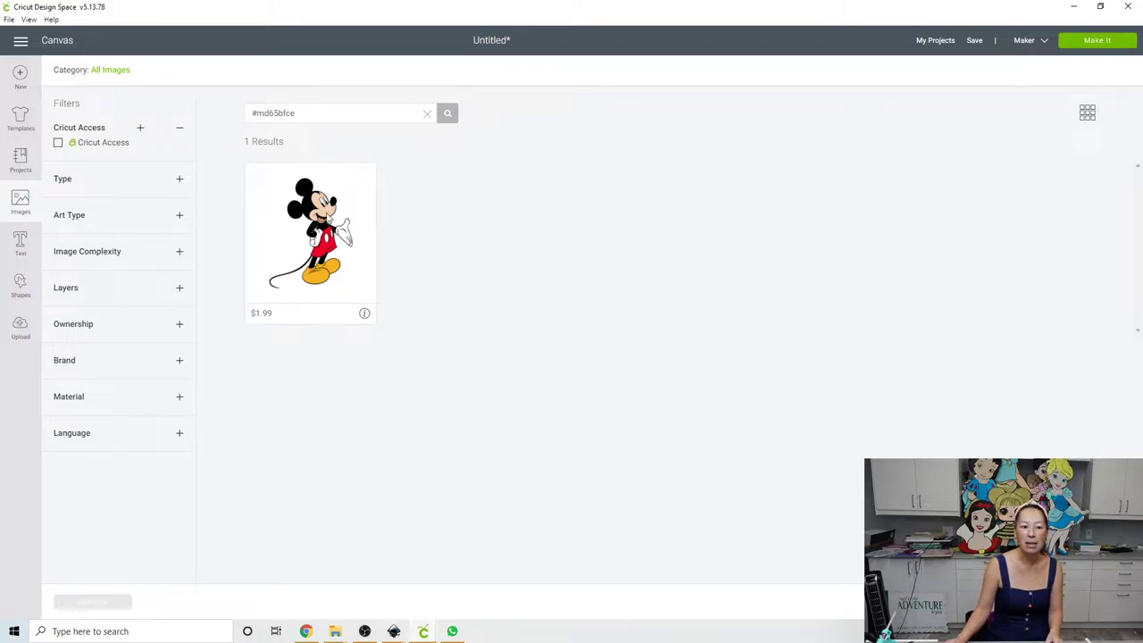
{"action": "left_click", "coordinate": [364, 313]}
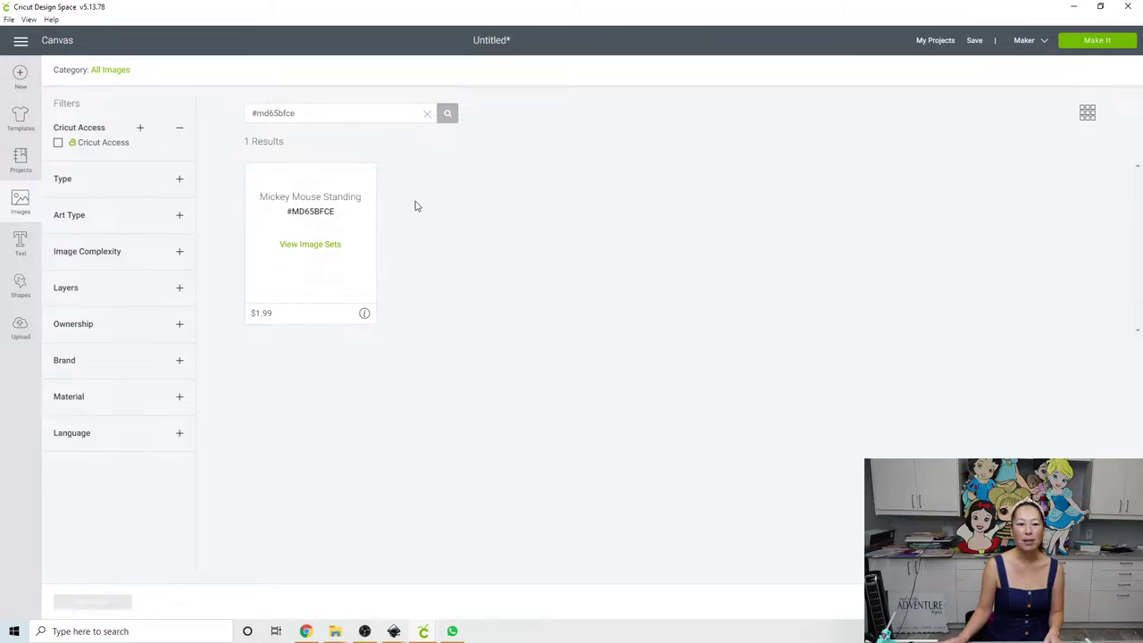
{"action": "left_click", "coordinate": [309, 245]}
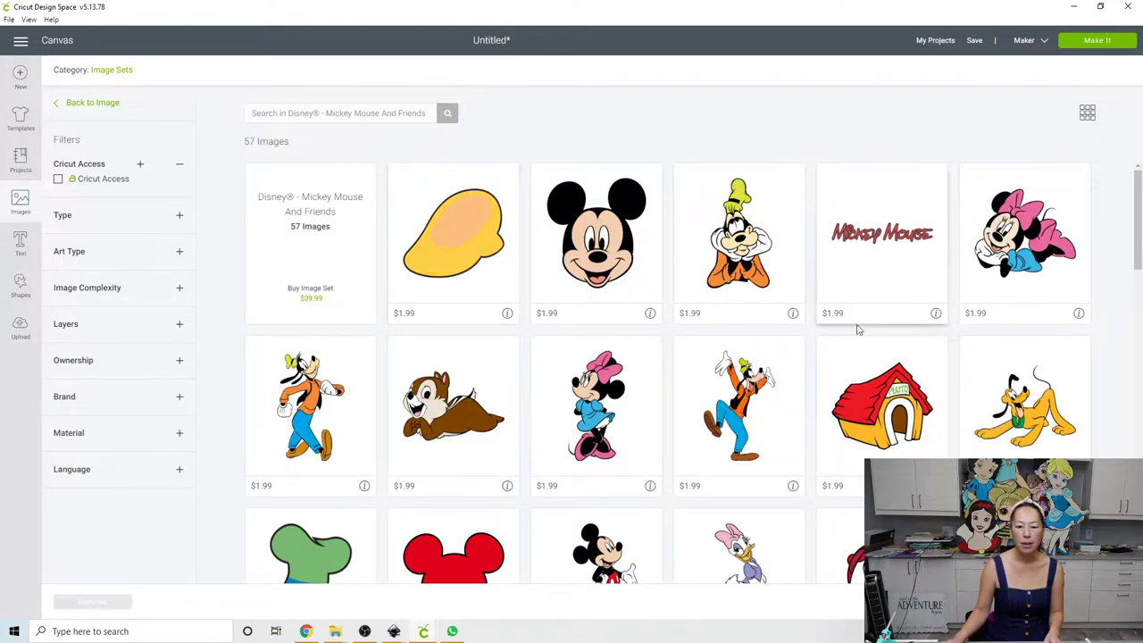
Browse the Disney Mickey Mouse And Friends set and insert the standing Mickey image onto the canvas
{"action": "left_click", "coordinate": [359, 116]}
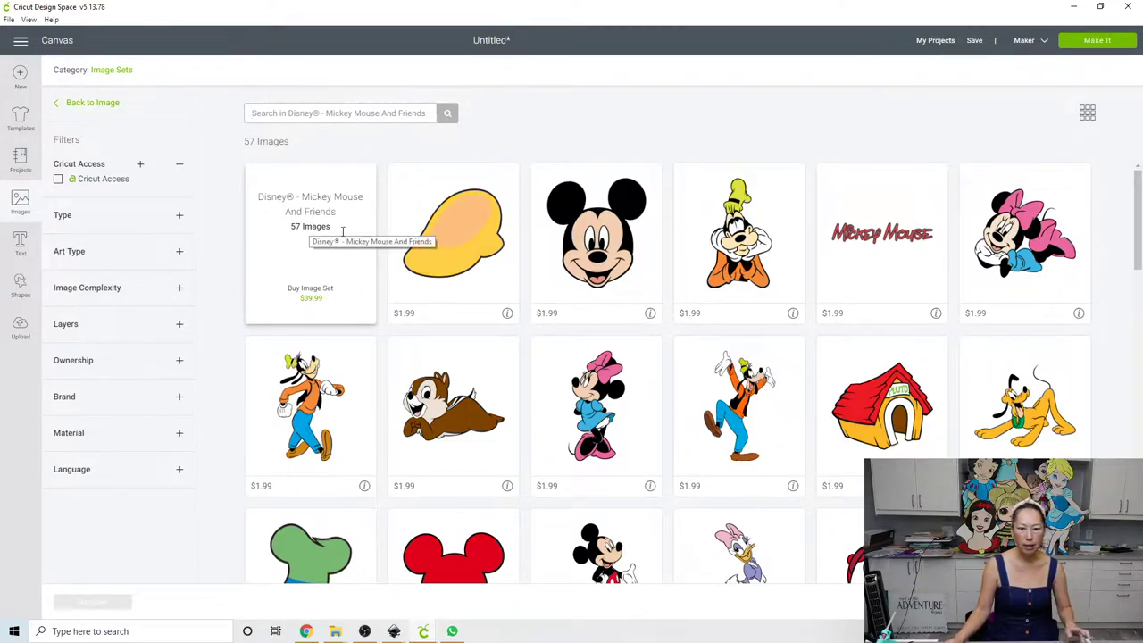
{"action": "scroll", "coordinate": [819, 366], "scroll_direction": "down", "scroll_amount": 4}
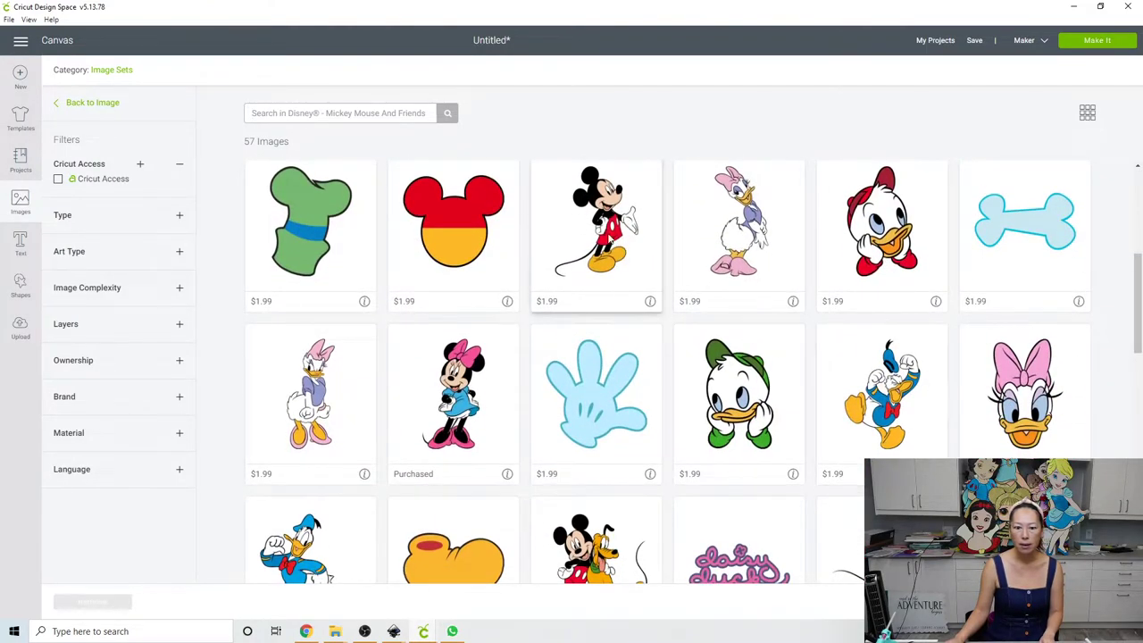
{"action": "left_click", "coordinate": [603, 228]}
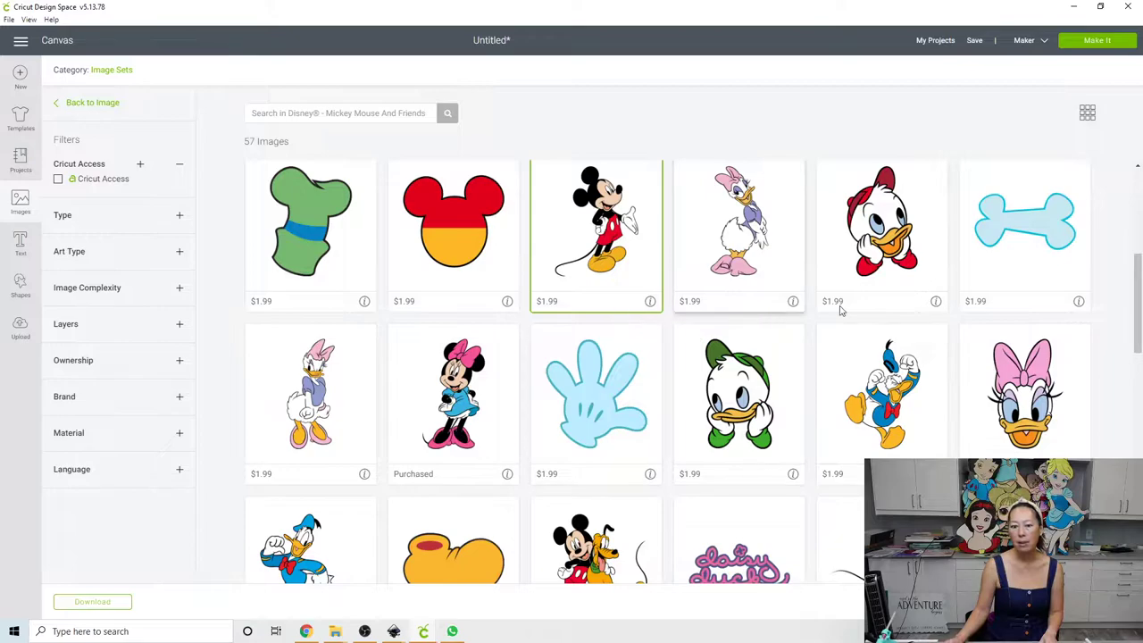
{"action": "mouse_move", "coordinate": [650, 303]}
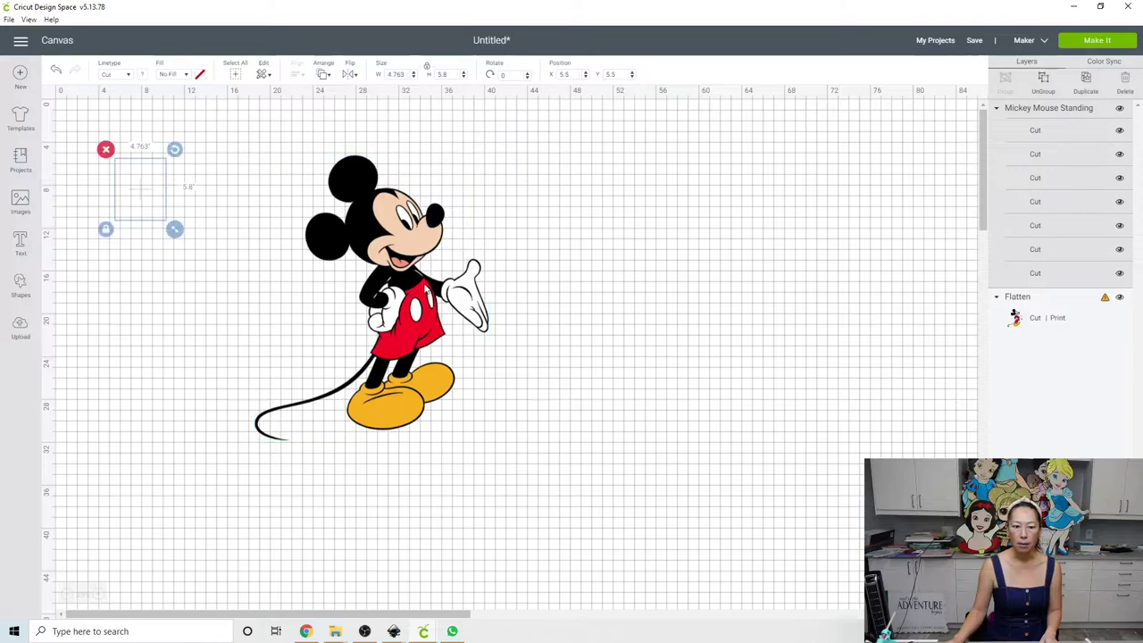
Move the flattened Mickey to the far side of the canvas and scale it down to about 13.6 by 16.5 inches
{"action": "left_click_drag", "start_coordinate": [420, 293], "coordinate": [1037, 241]}
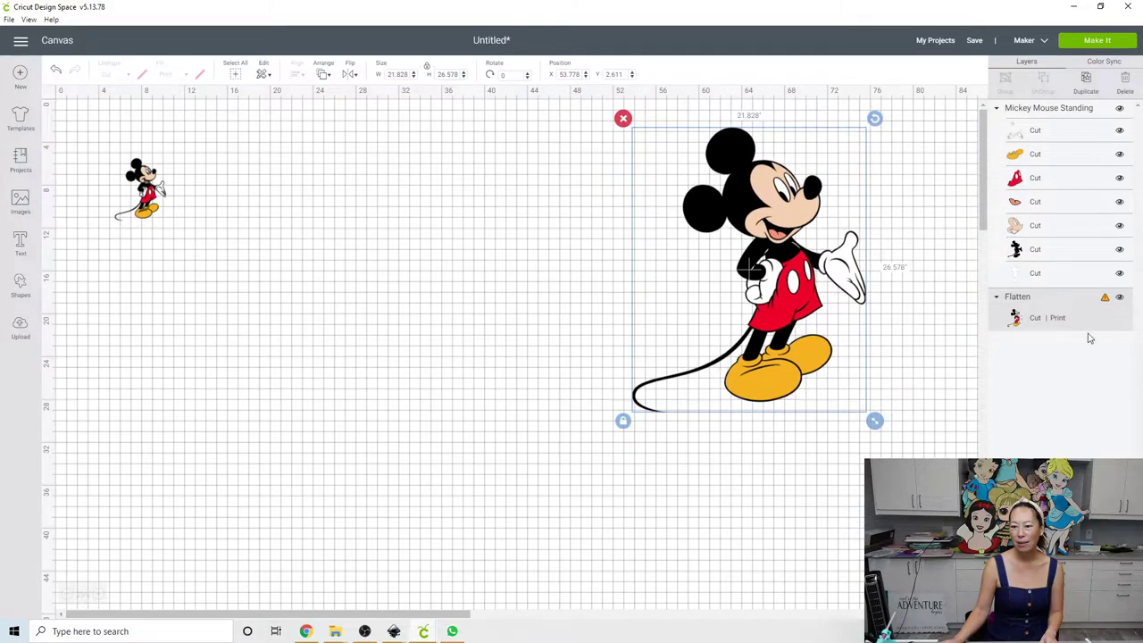
{"action": "left_click_drag", "start_coordinate": [873, 421], "coordinate": [785, 312]}
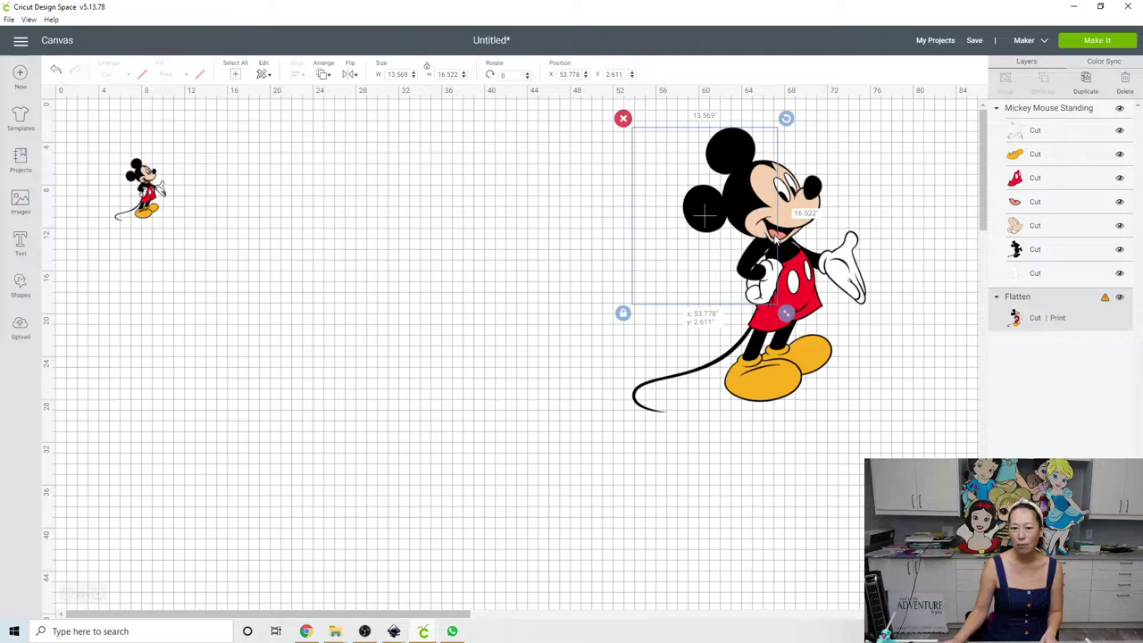
Set the layered Mickey's height to 30 inches and move it to about X 16, Y 4.67
{"action": "left_click", "coordinate": [161, 207]}
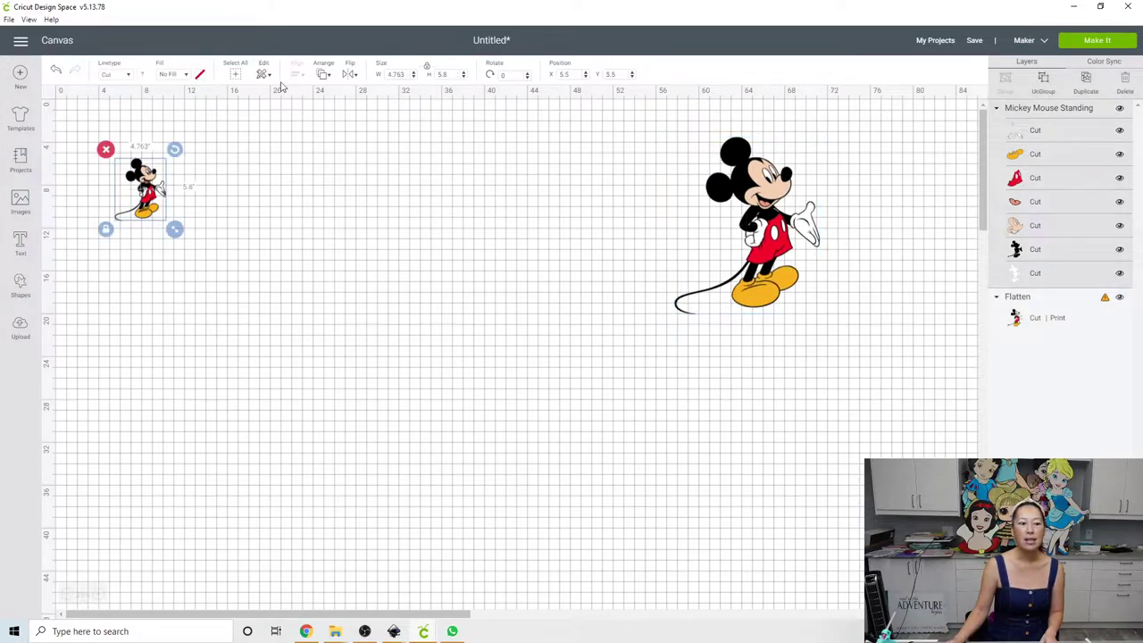
{"action": "type", "text": "30"}
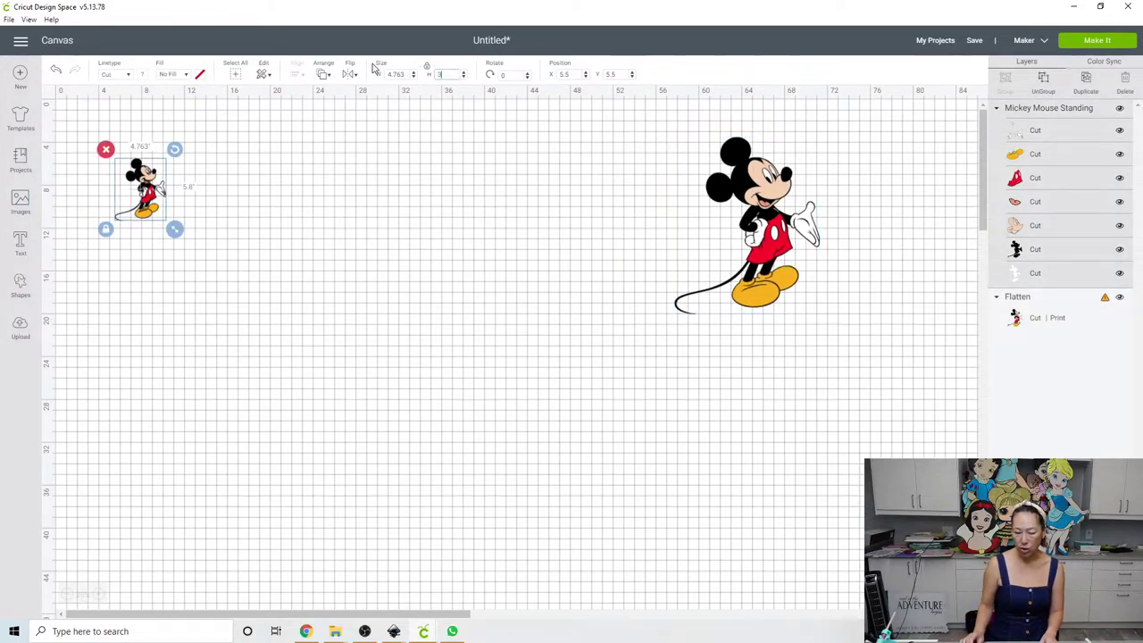
{"action": "key", "text": "Return"}
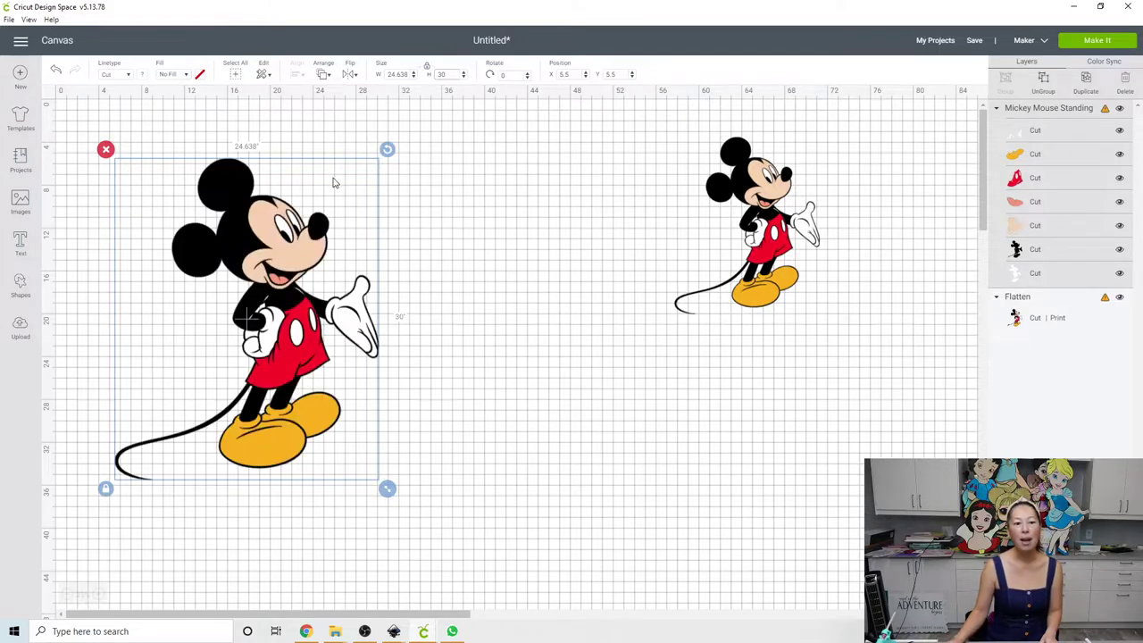
{"action": "left_click_drag", "start_coordinate": [266, 332], "coordinate": [383, 320]}
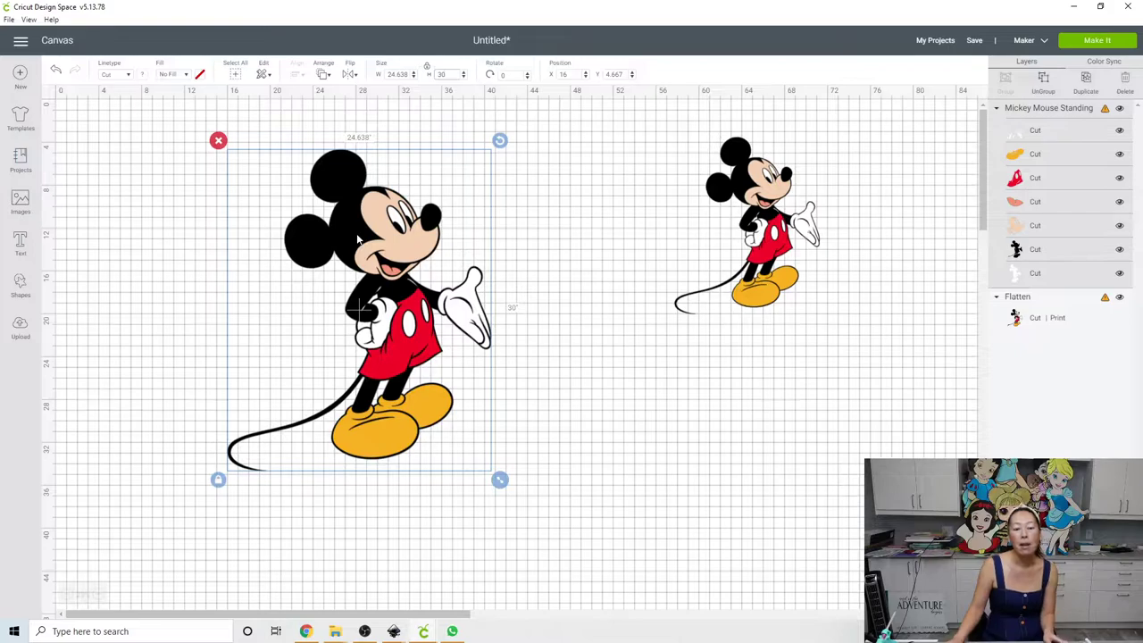
{"action": "key", "text": "Tab"}
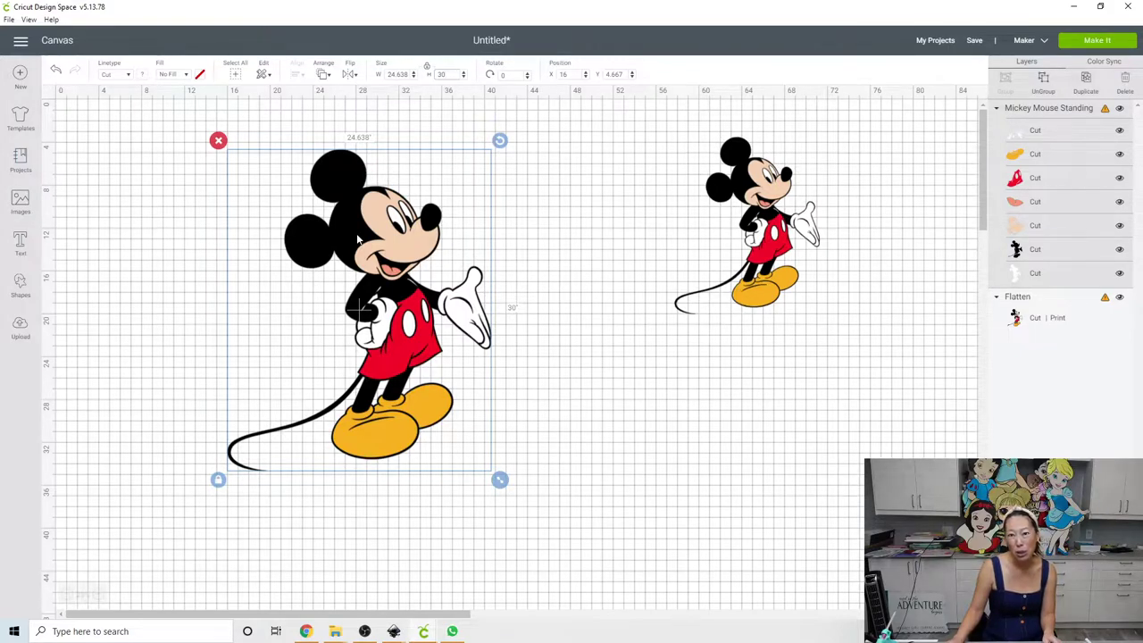
{"action": "key", "text": "Return"}
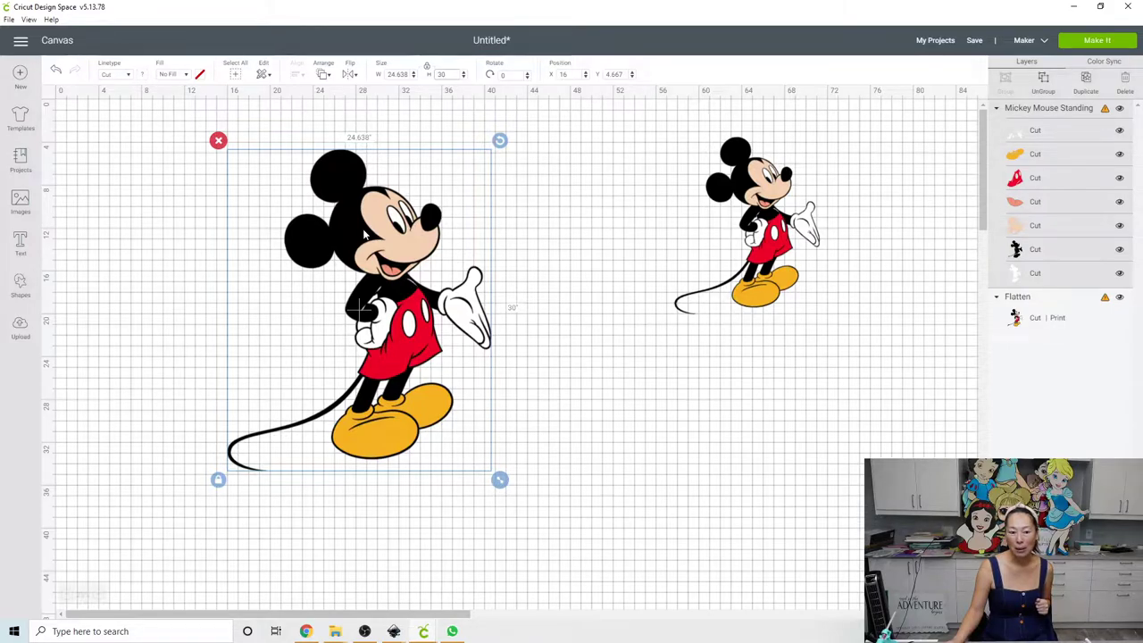
{"action": "left_click", "coordinate": [454, 74]}
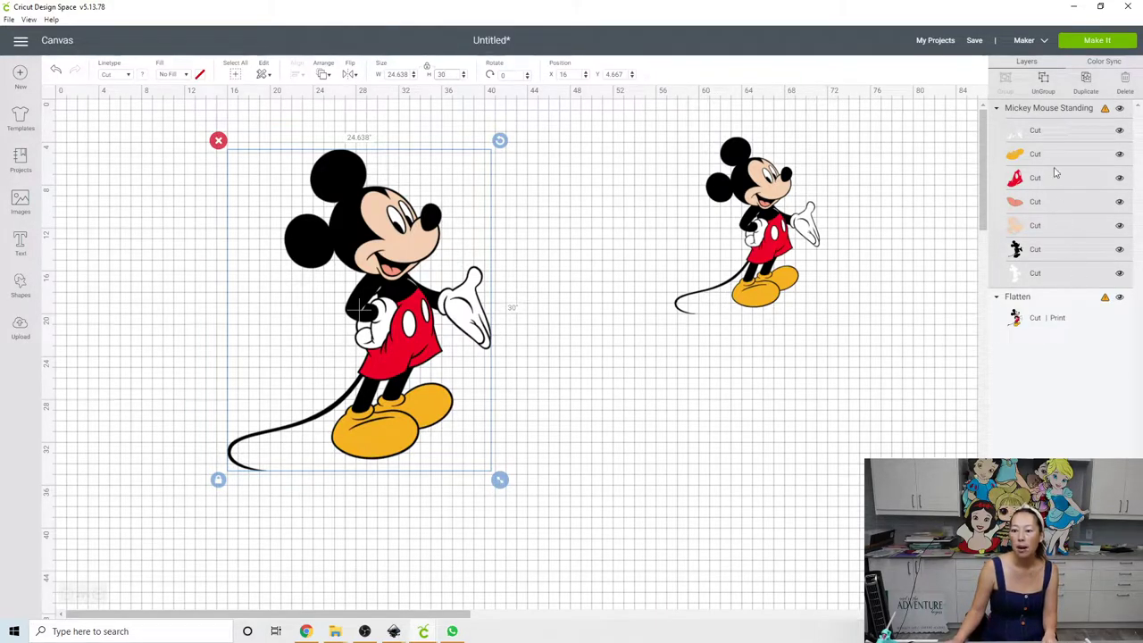
Slice the layered Mickey's black layer with the skin-coloured face layer, and slice the remaining black body with the top white layer
{"action": "left_click", "coordinate": [1053, 256]}
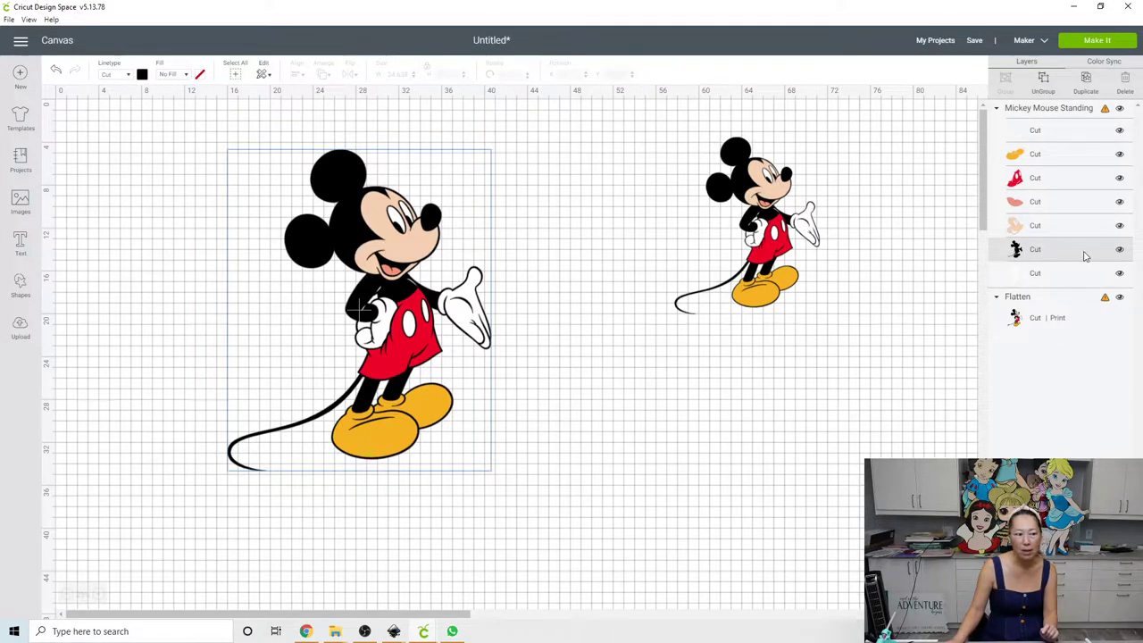
{"action": "left_click", "coordinate": [1045, 227], "text": "shift"}
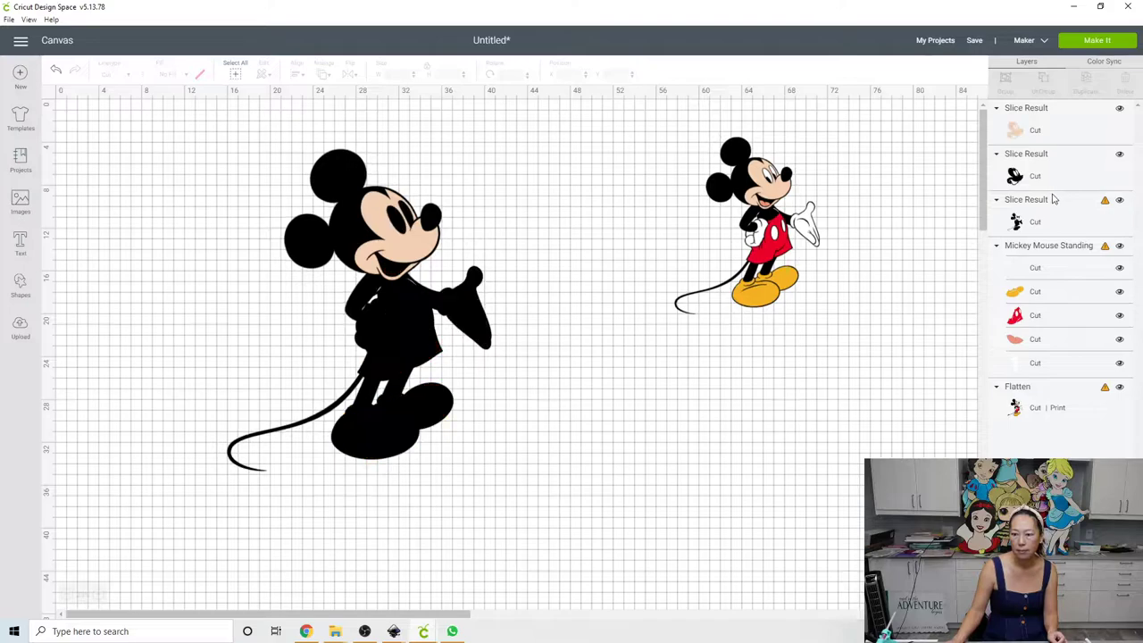
{"action": "left_click", "coordinate": [1040, 218]}
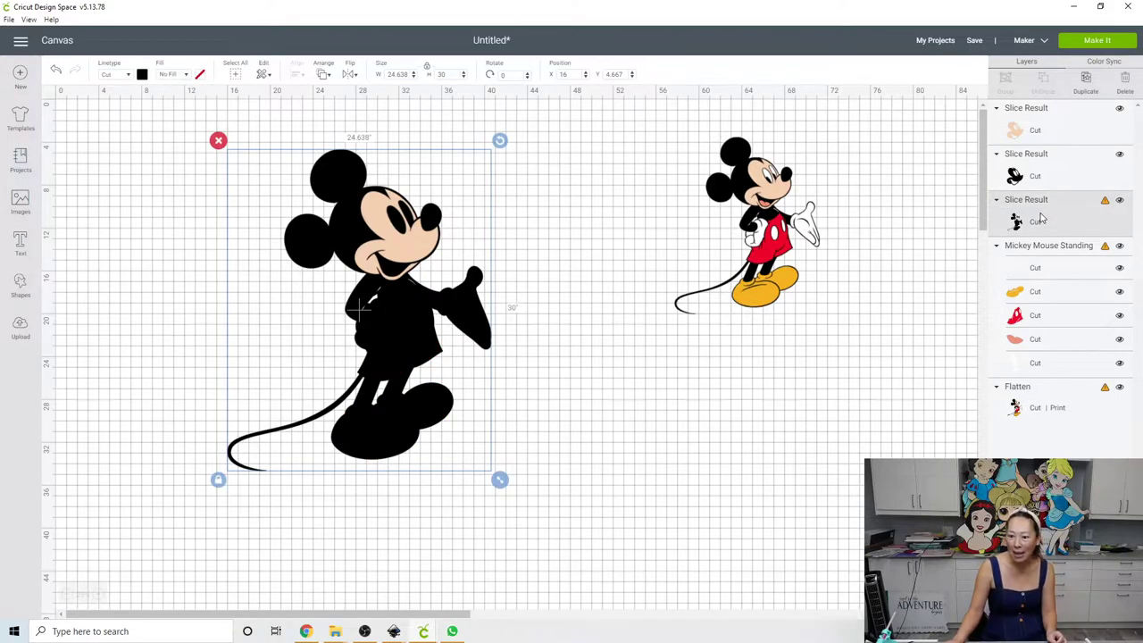
{"action": "left_click", "coordinate": [1038, 269]}
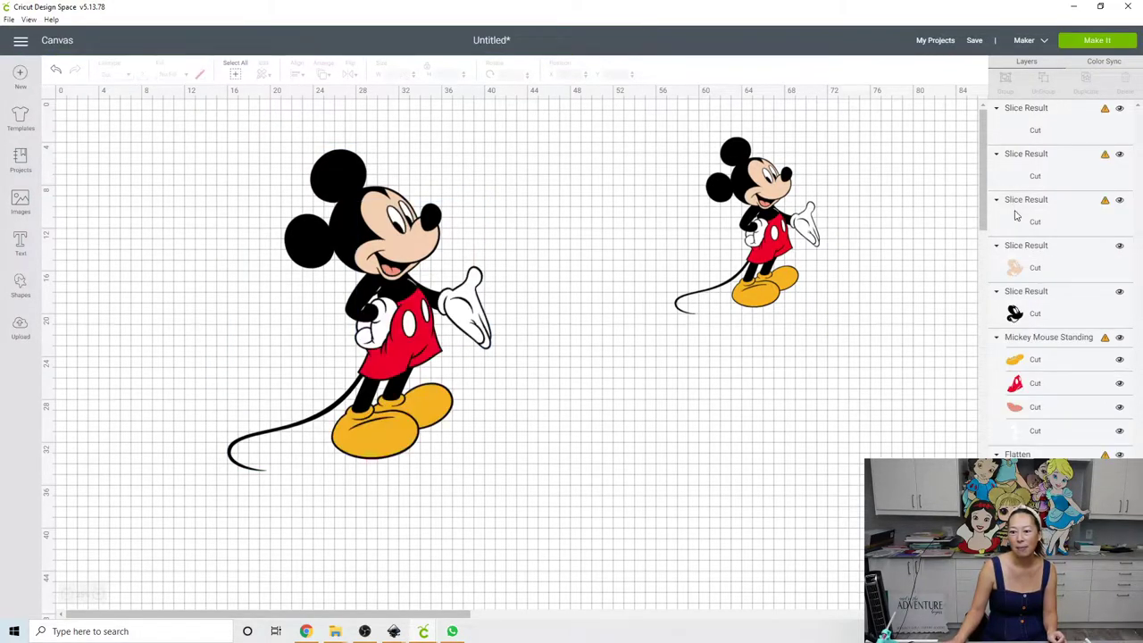
Slice the remaining black body with the yellow shoes layer, and slice that result with the red shorts layer
{"action": "left_click", "coordinate": [1040, 174]}
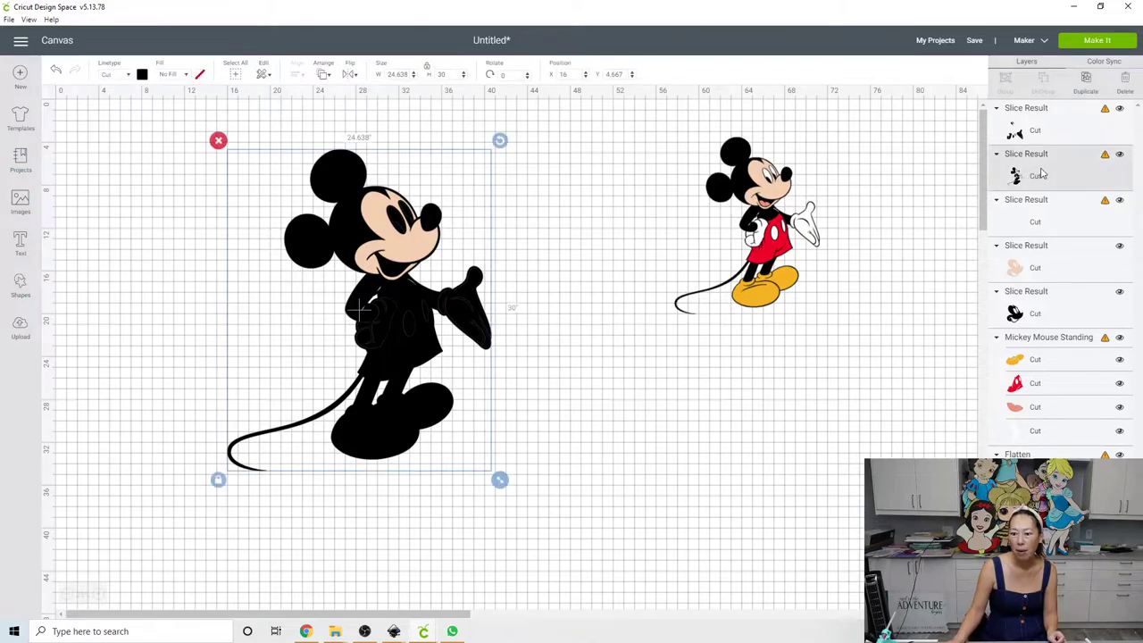
{"action": "left_click", "coordinate": [1031, 358]}
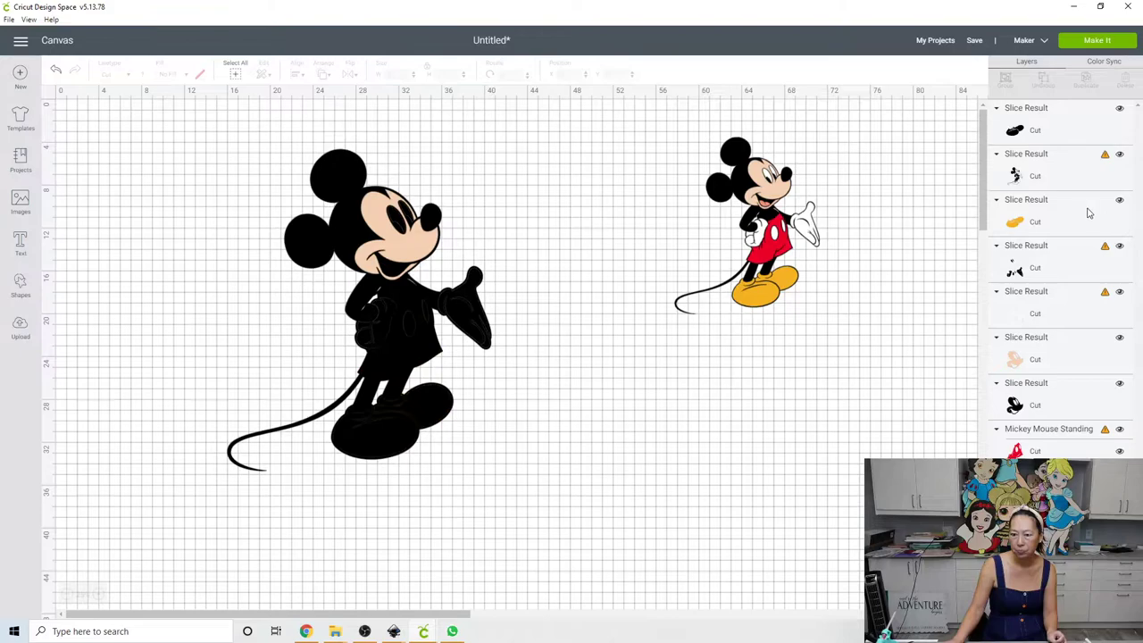
{"action": "left_click", "coordinate": [1048, 175]}
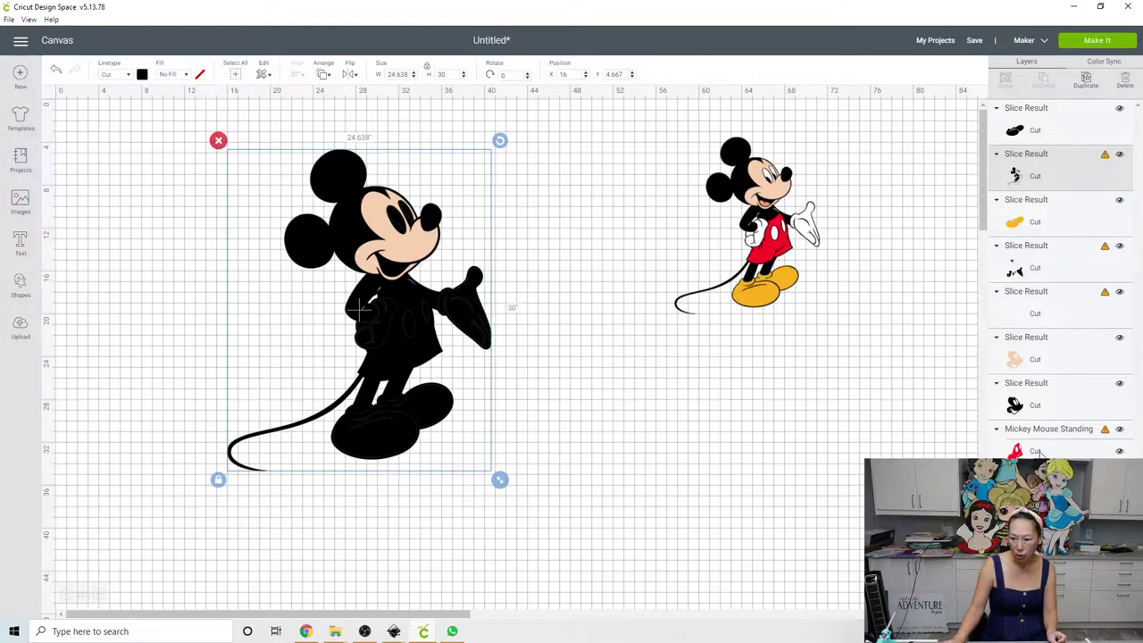
{"action": "left_click", "coordinate": [893, 427]}
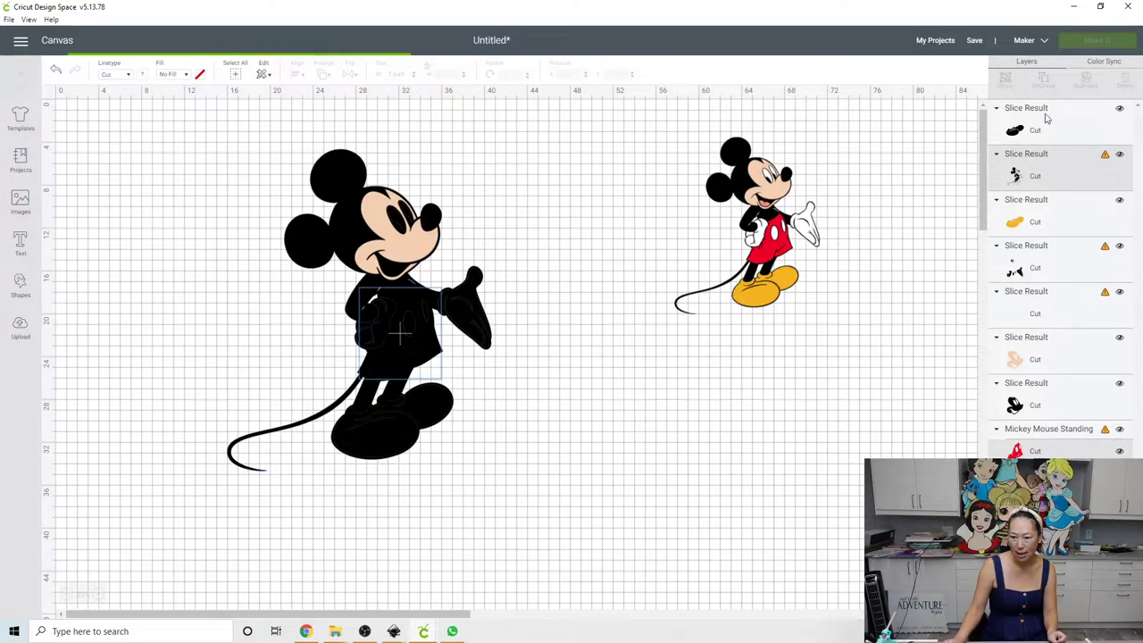
Slice the remaining black body with the pink tongue layer
{"action": "left_click", "coordinate": [1041, 171]}
{"action": "scroll", "coordinate": [1044, 268], "scroll_direction": "down", "scroll_amount": 1}
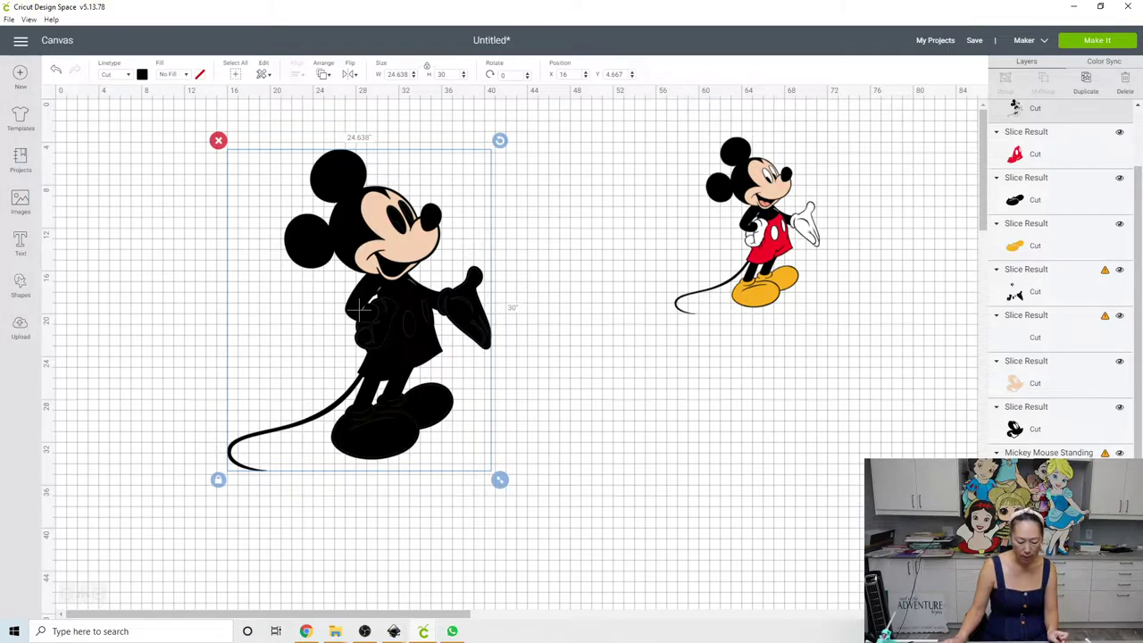
{"action": "left_click", "coordinate": [357, 308]}
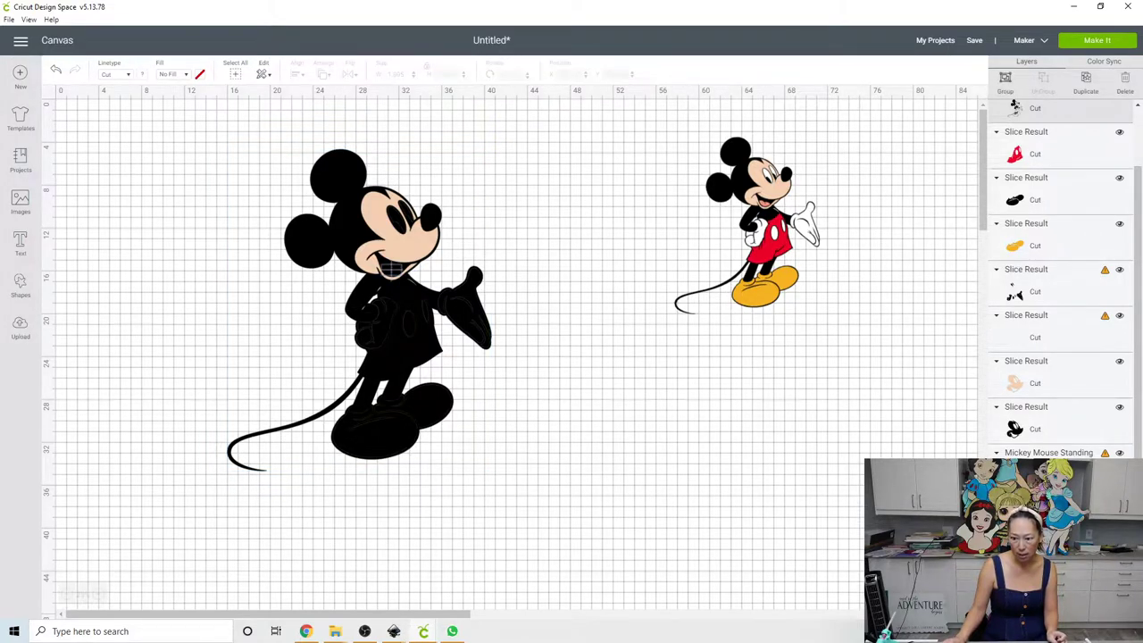
{"action": "left_click", "coordinate": [1004, 614]}
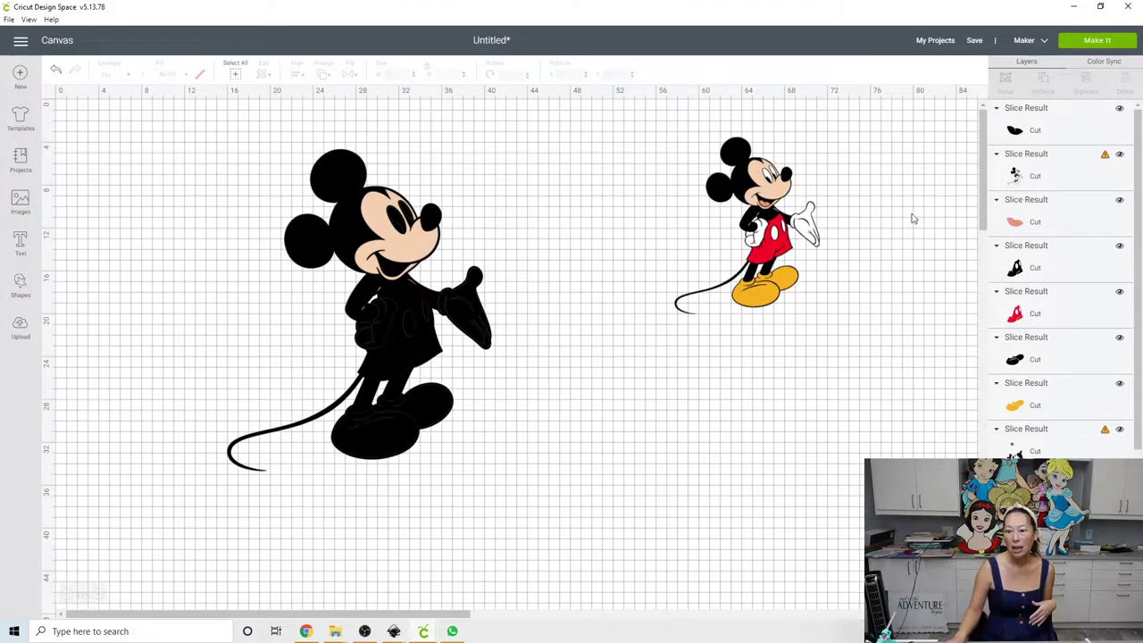
Delete all leftover slice results and the remaining white base layer, keeping only the sliced black outline and the flattened Mickey
{"action": "left_click", "coordinate": [1033, 132]}
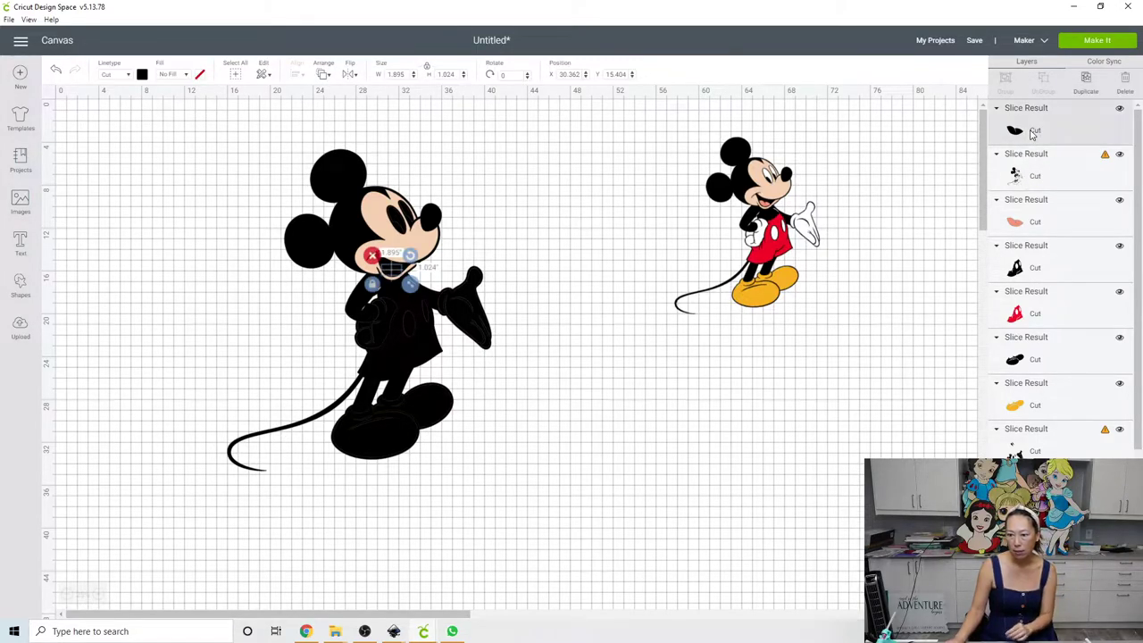
{"action": "left_click", "coordinate": [1034, 225], "text": "shift"}
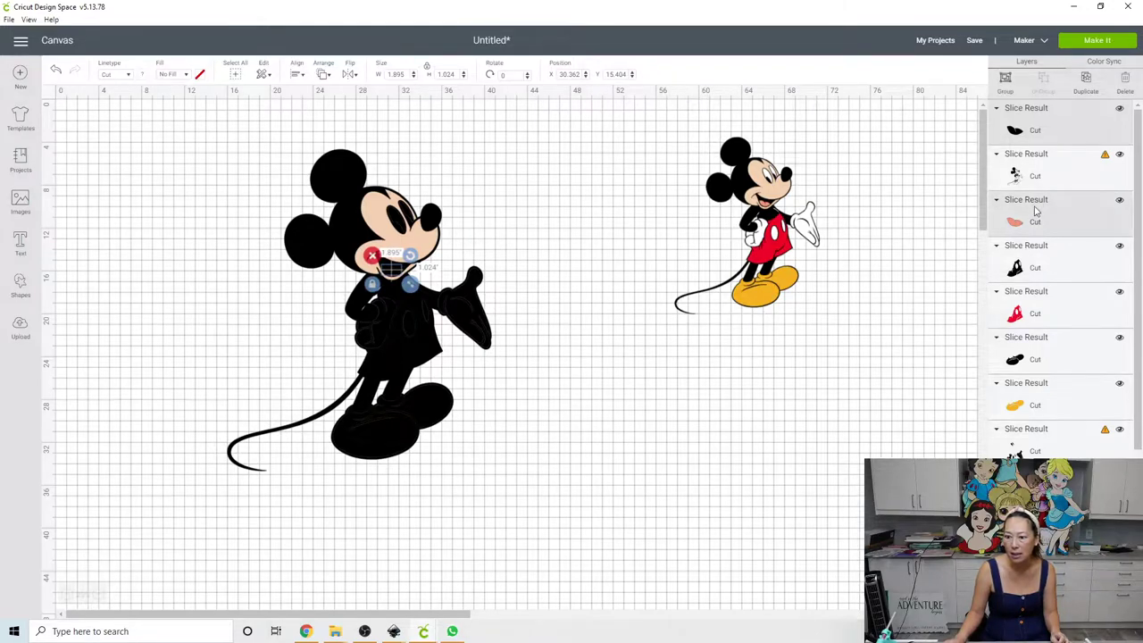
{"action": "left_click", "coordinate": [1037, 269], "text": "shift"}
{"action": "left_click", "coordinate": [1033, 313], "text": "shift"}
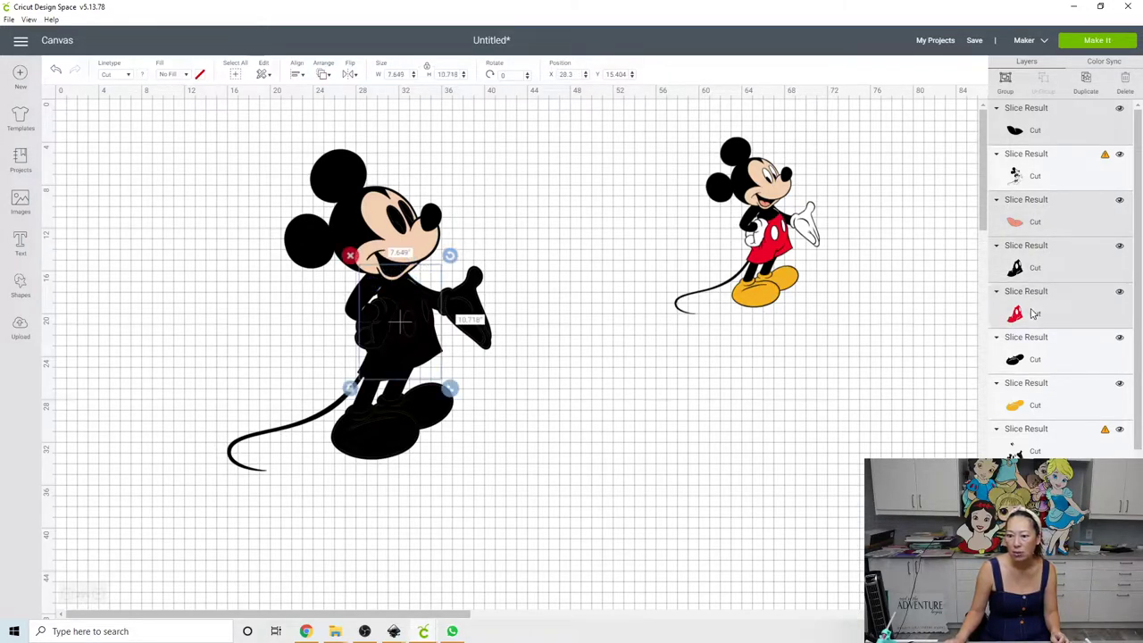
{"action": "left_click", "coordinate": [1029, 355], "text": "shift"}
{"action": "left_click", "coordinate": [1029, 412], "text": "shift"}
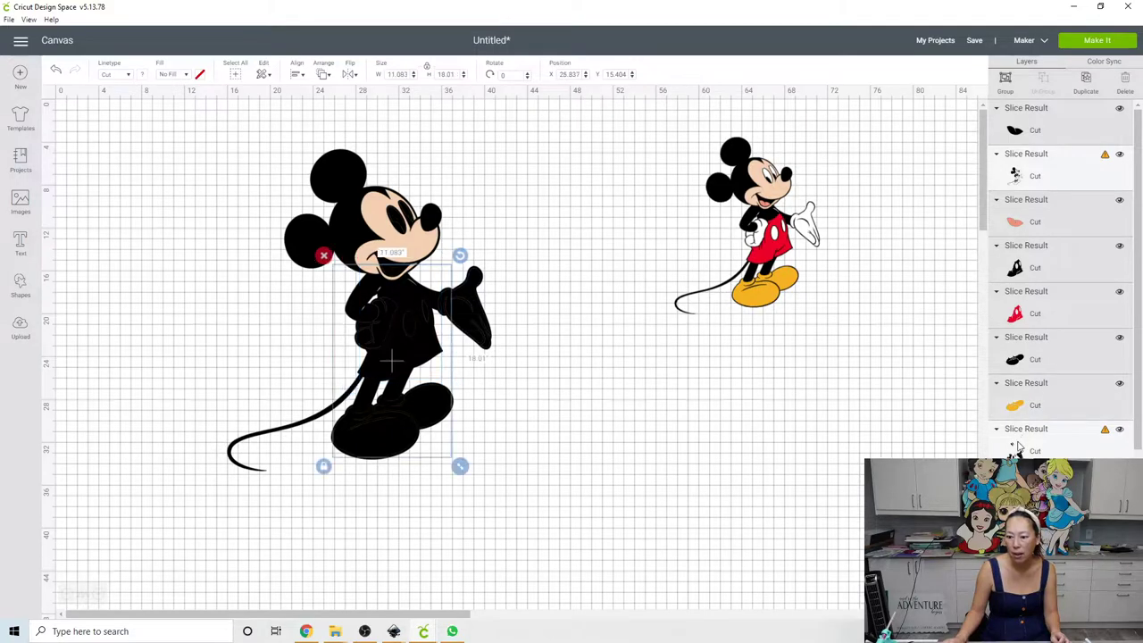
{"action": "left_click", "coordinate": [1019, 446], "text": "shift"}
{"action": "scroll", "coordinate": [1018, 401], "scroll_direction": "down", "scroll_amount": 3}
{"action": "left_click", "coordinate": [1018, 447], "text": "shift"}
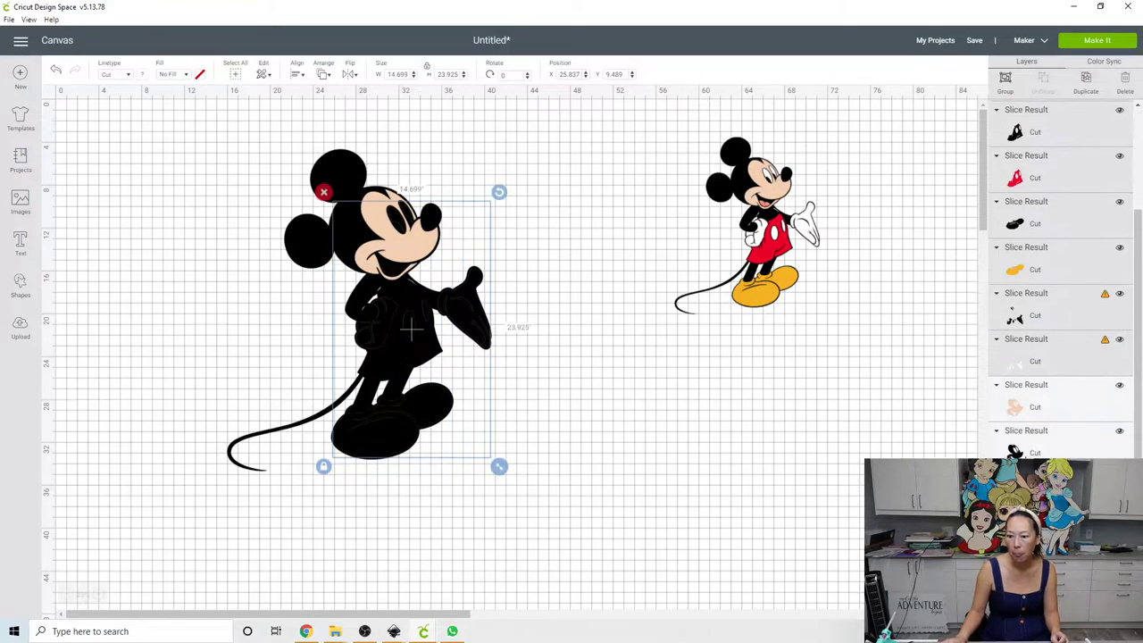
{"action": "left_click", "coordinate": [1018, 400], "text": "shift"}
{"action": "left_click", "coordinate": [1015, 451], "text": "shift"}
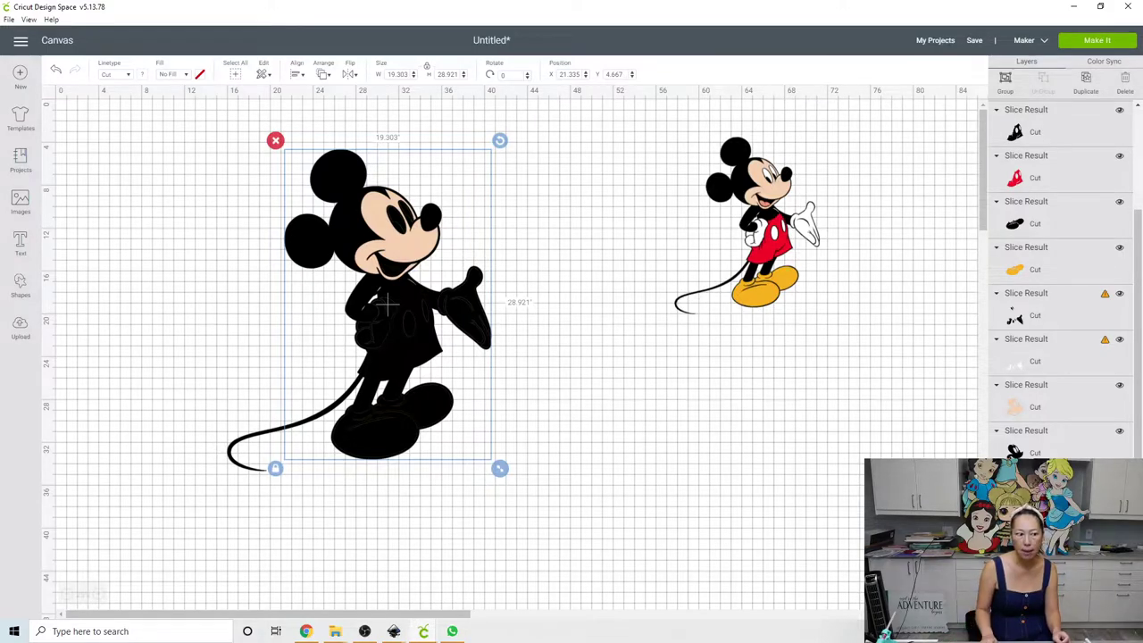
{"action": "left_click", "coordinate": [1096, 620]}
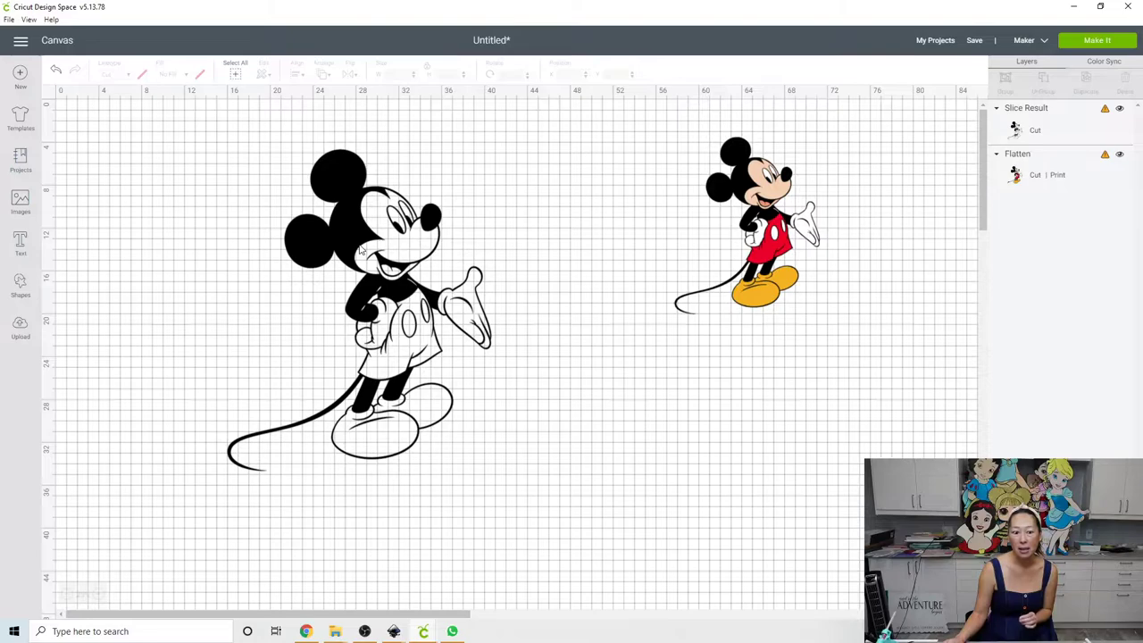
Add a circle, squash it into a thin ellipse rotated about 42°, and place it where Mickey's jaw meets his shoulder
{"action": "left_click", "coordinate": [20, 284]}
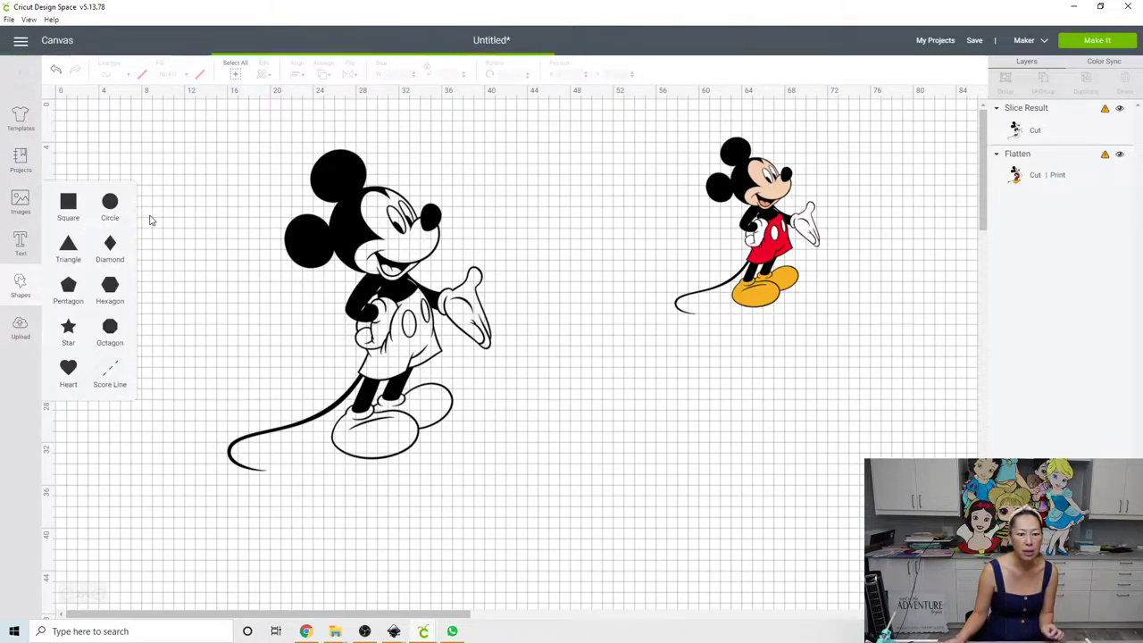
{"action": "left_click", "coordinate": [110, 207]}
{"action": "left_click_drag", "start_coordinate": [110, 152], "coordinate": [212, 214]}
{"action": "left_click_drag", "start_coordinate": [302, 263], "coordinate": [308, 334]}
{"action": "left_click", "coordinate": [276, 348]}
{"action": "left_click_drag", "start_coordinate": [328, 350], "coordinate": [363, 286]}
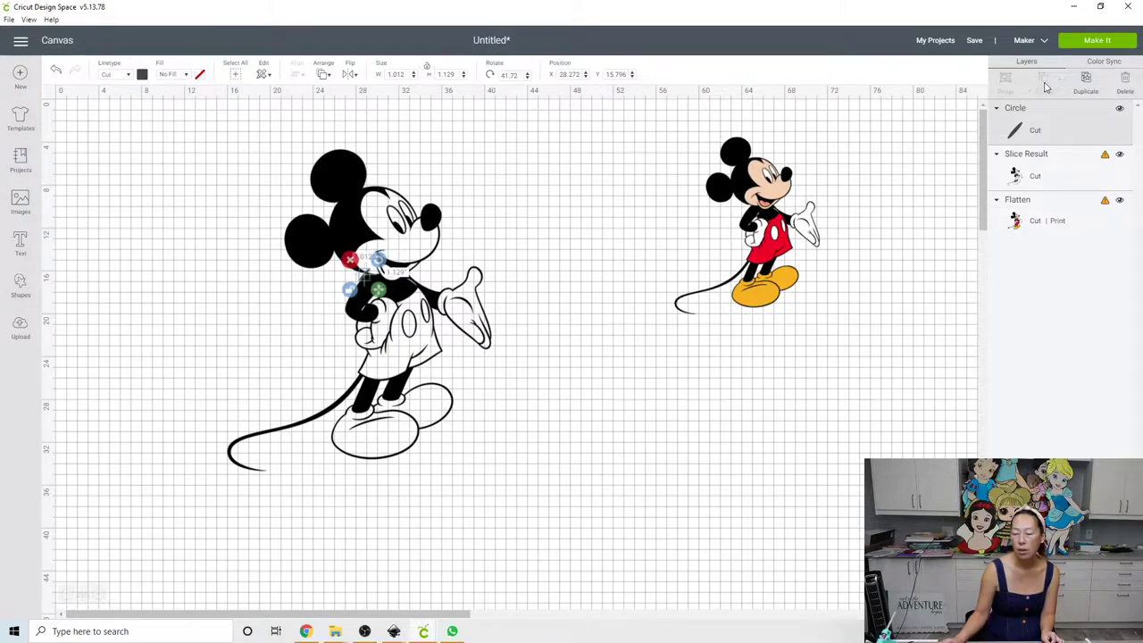
Duplicate the thin ellipse, rotate the copy to about 340.6°, and place it across the outline at the forehead
{"action": "left_click", "coordinate": [1087, 81]}
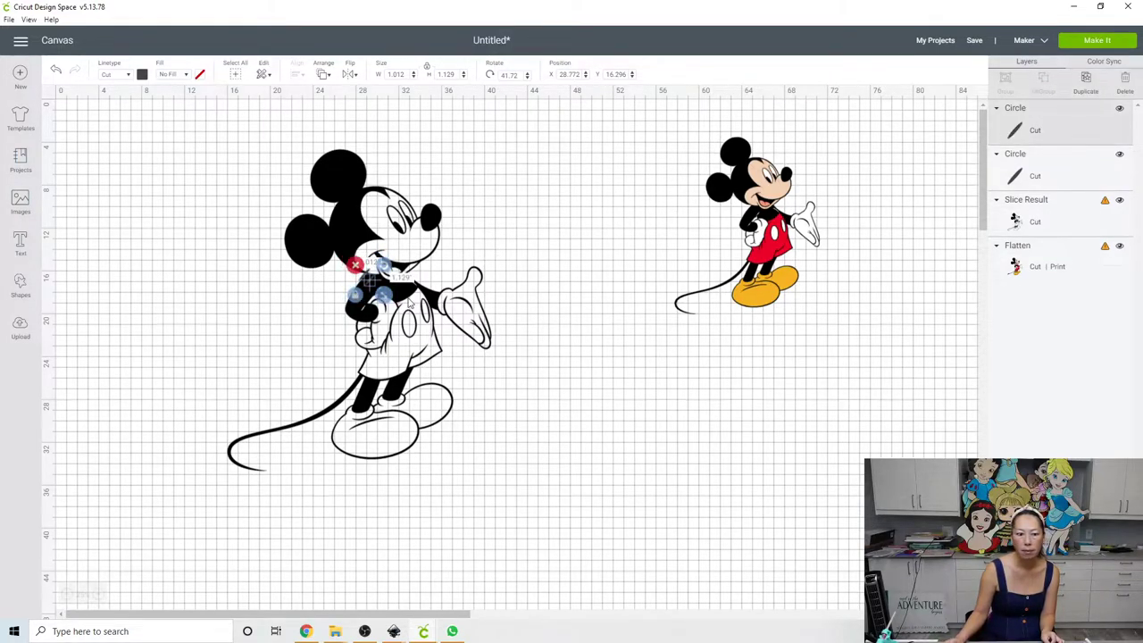
{"action": "left_click_drag", "start_coordinate": [375, 281], "coordinate": [393, 183]}
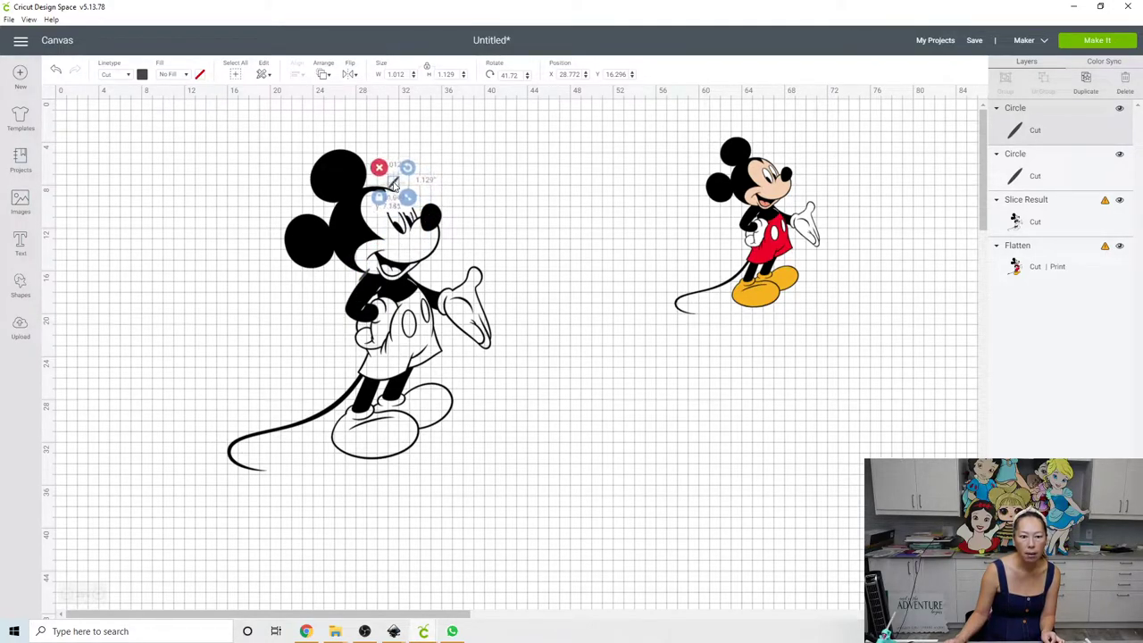
{"action": "left_click", "coordinate": [103, 593]}
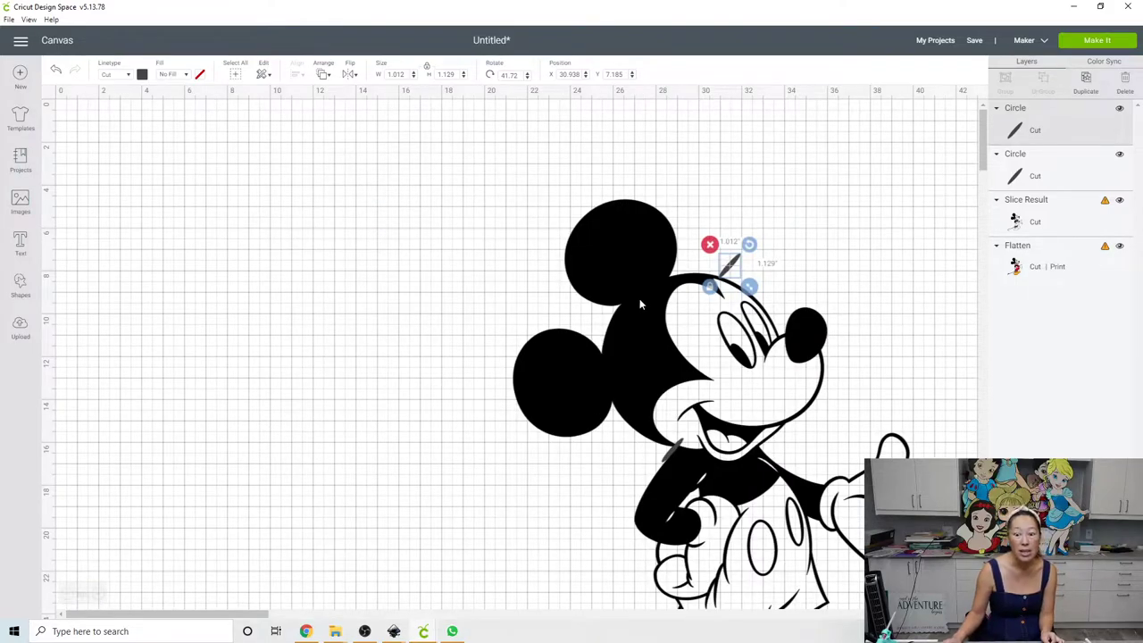
{"action": "left_click_drag", "start_coordinate": [730, 264], "coordinate": [712, 281]}
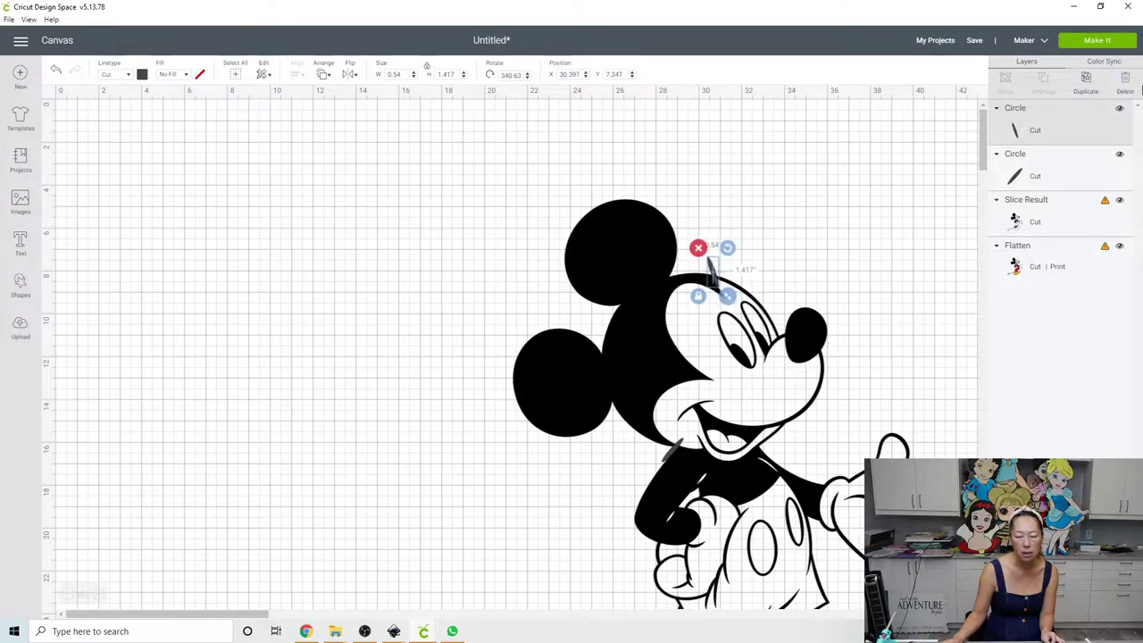
Duplicate the forehead ellipse as a spare on empty canvas, and slice the black outline with the original ellipse
{"action": "left_click", "coordinate": [1085, 81]}
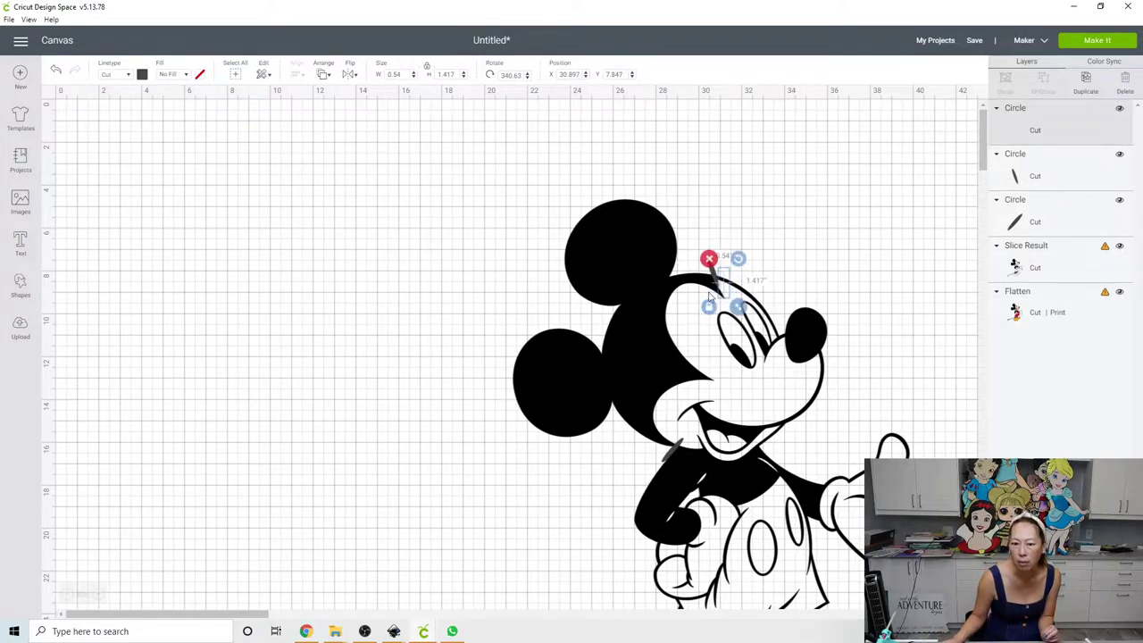
{"action": "left_click_drag", "start_coordinate": [719, 280], "coordinate": [872, 175]}
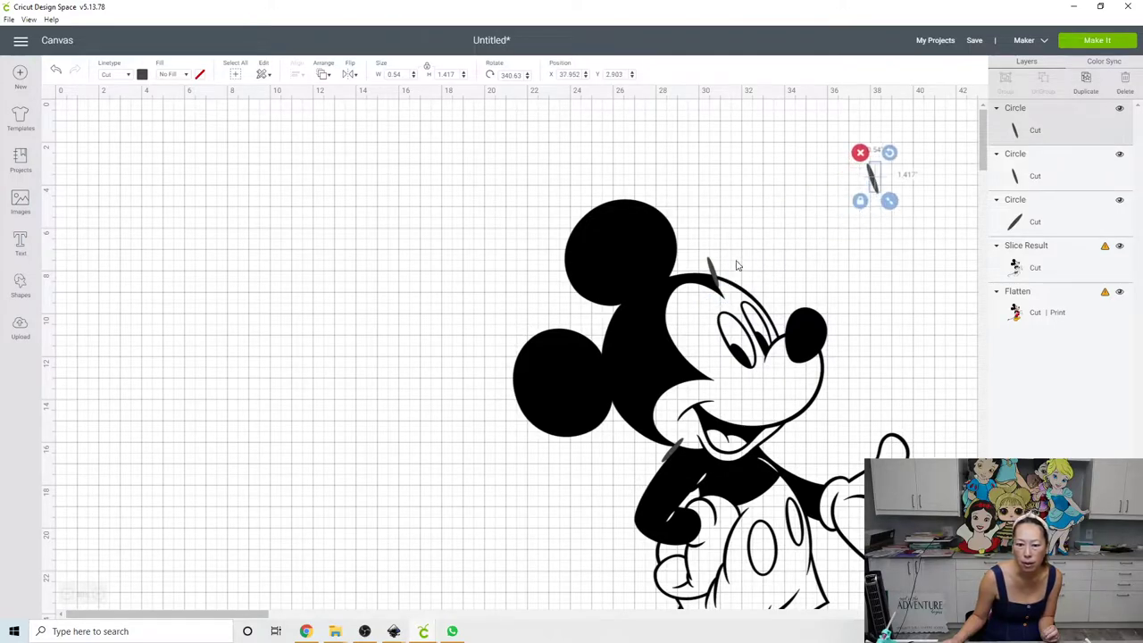
{"action": "left_click", "coordinate": [718, 279]}
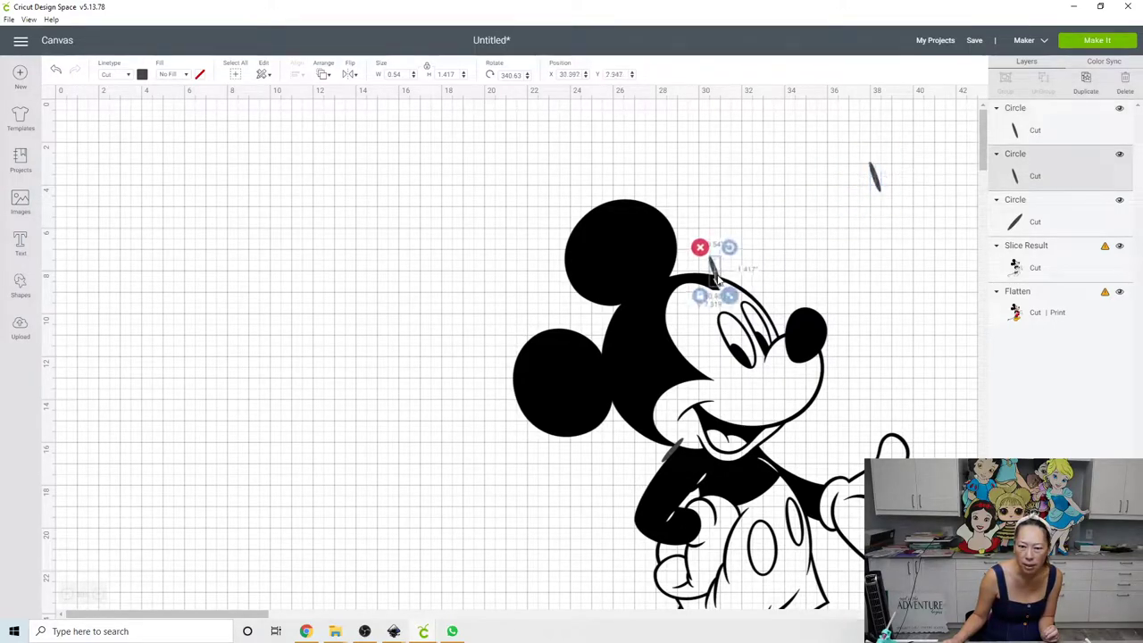
{"action": "left_click", "coordinate": [297, 260]}
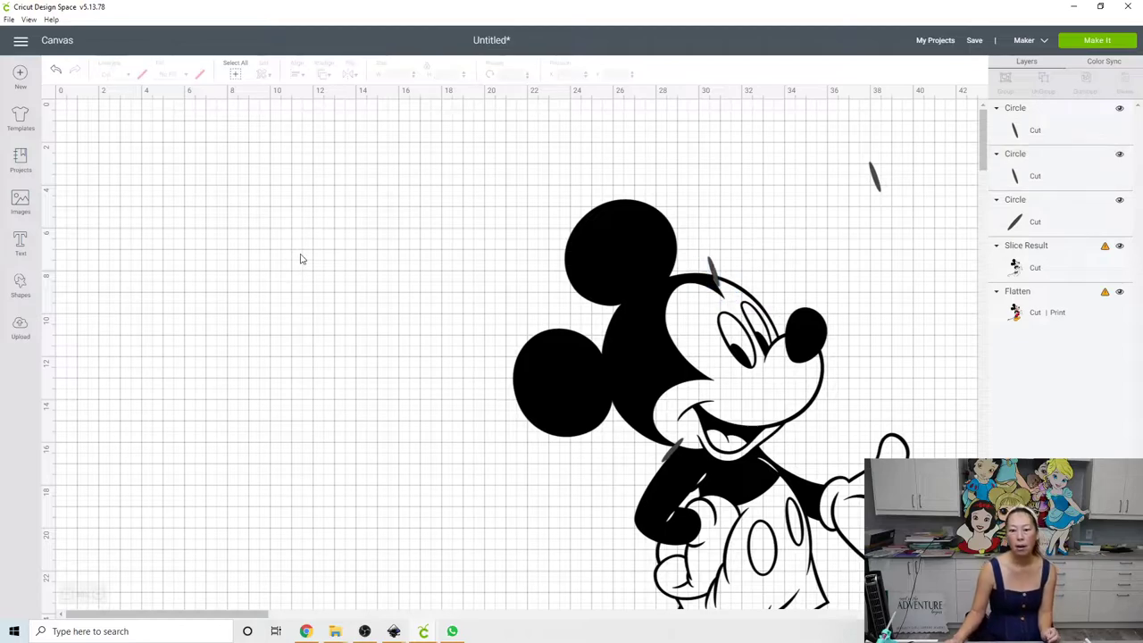
{"action": "left_click", "coordinate": [714, 273]}
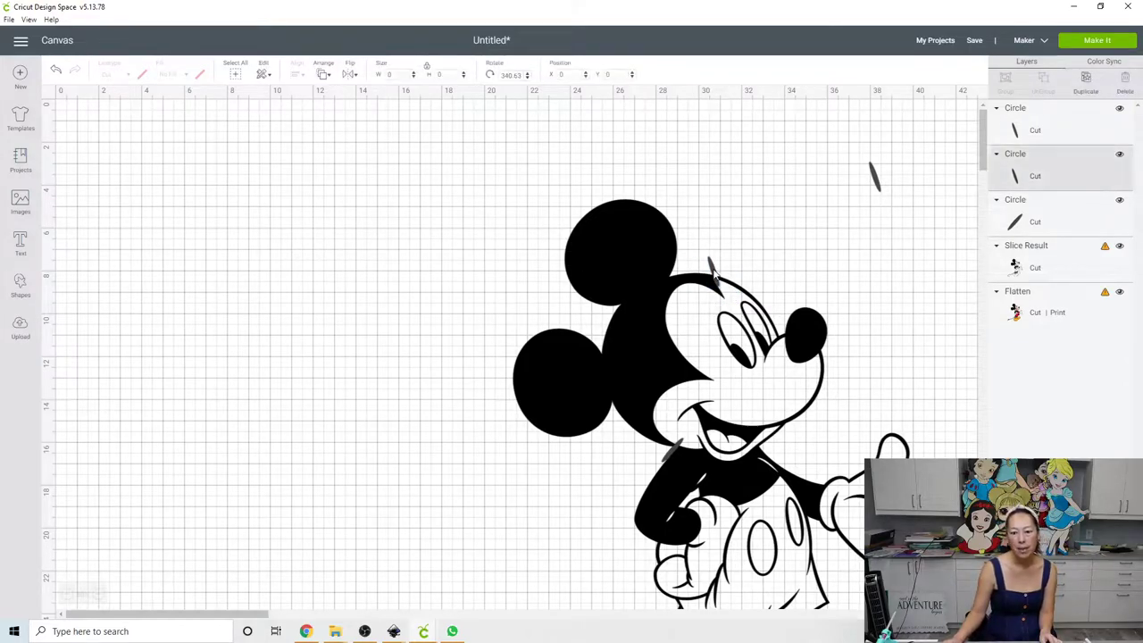
{"action": "left_click", "coordinate": [635, 254]}
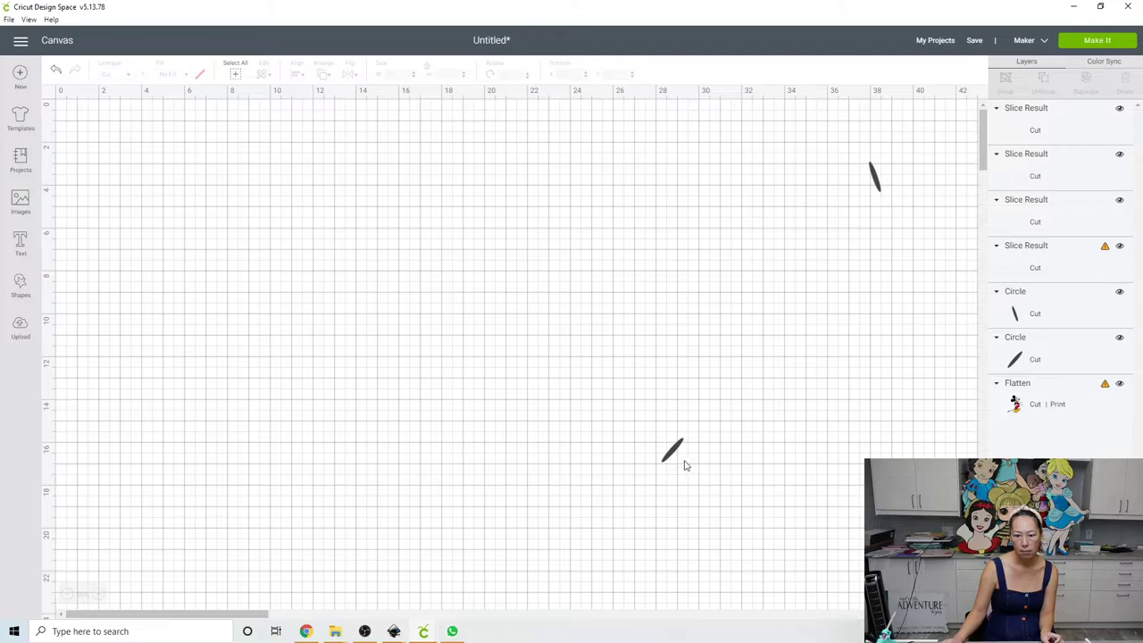
Slice the black outline with the thin ellipse at the jaw and shoulder
{"action": "left_click", "coordinate": [672, 446]}
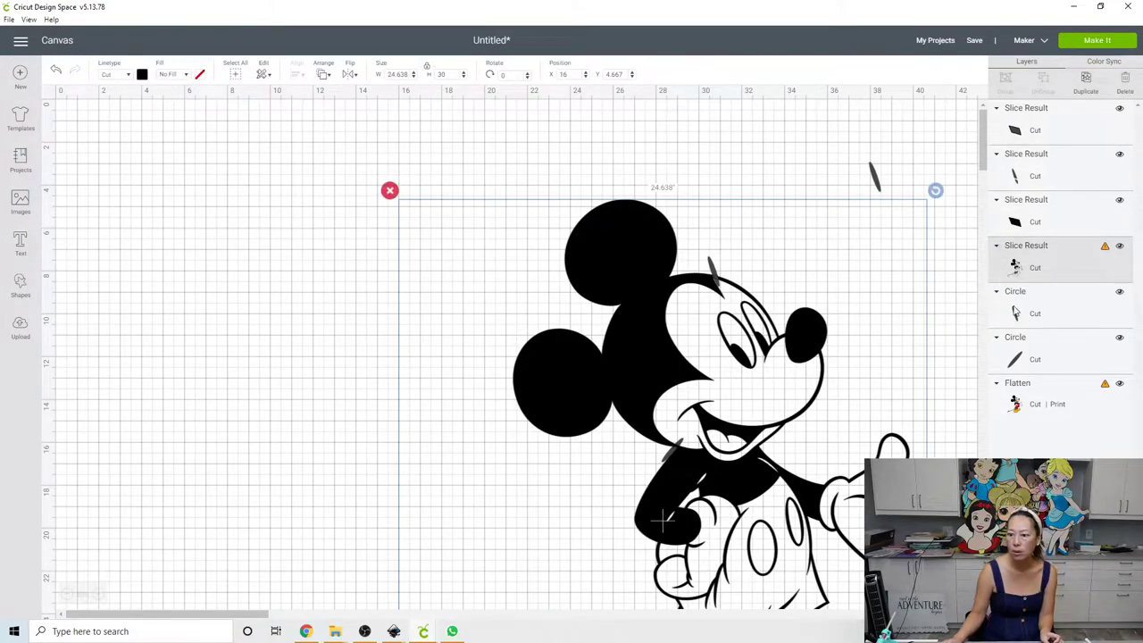
{"action": "left_click", "coordinate": [1024, 314]}
{"action": "left_click", "coordinate": [1019, 357]}
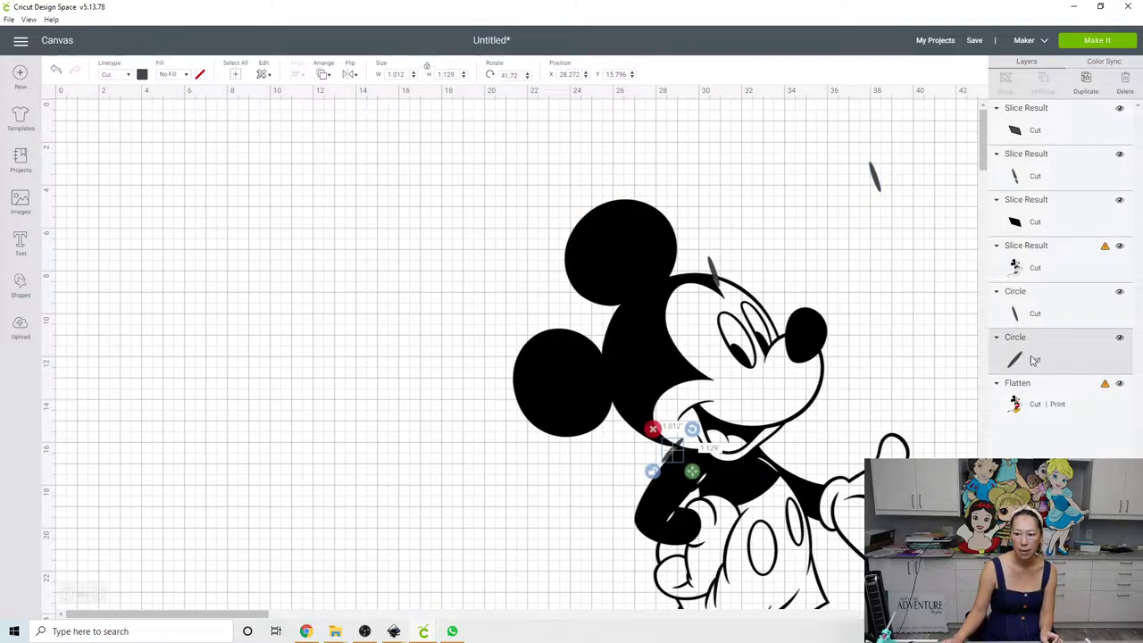
{"action": "left_click", "coordinate": [543, 384]}
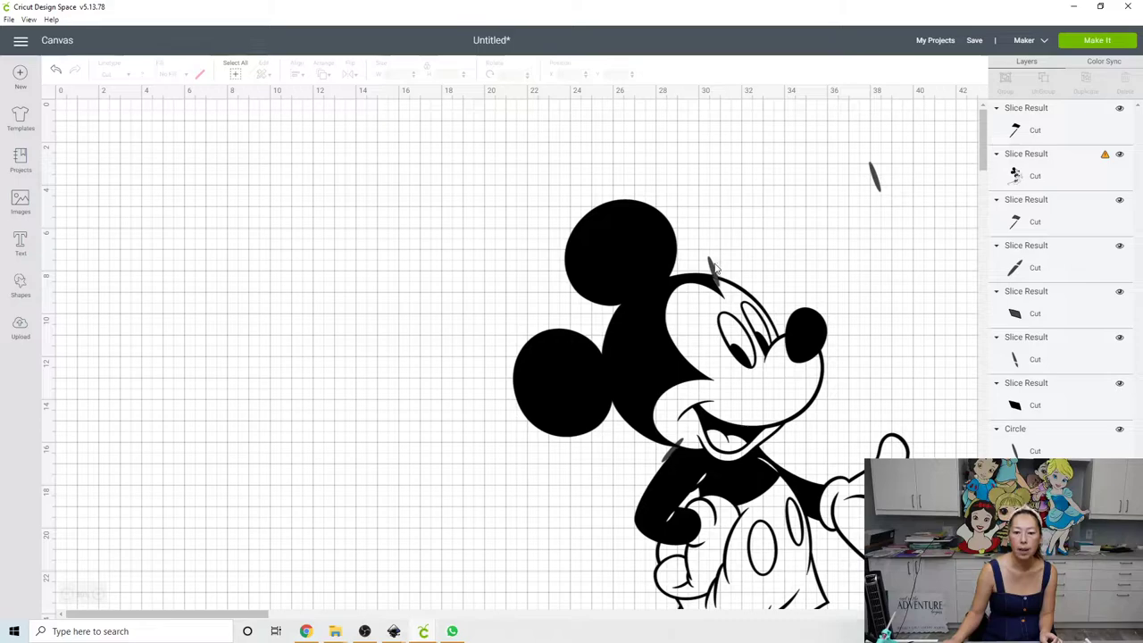
Move the sliced outline away from the cutting ellipses and select the leftover slice pieces
{"action": "left_click_drag", "start_coordinate": [725, 256], "coordinate": [403, 272]}
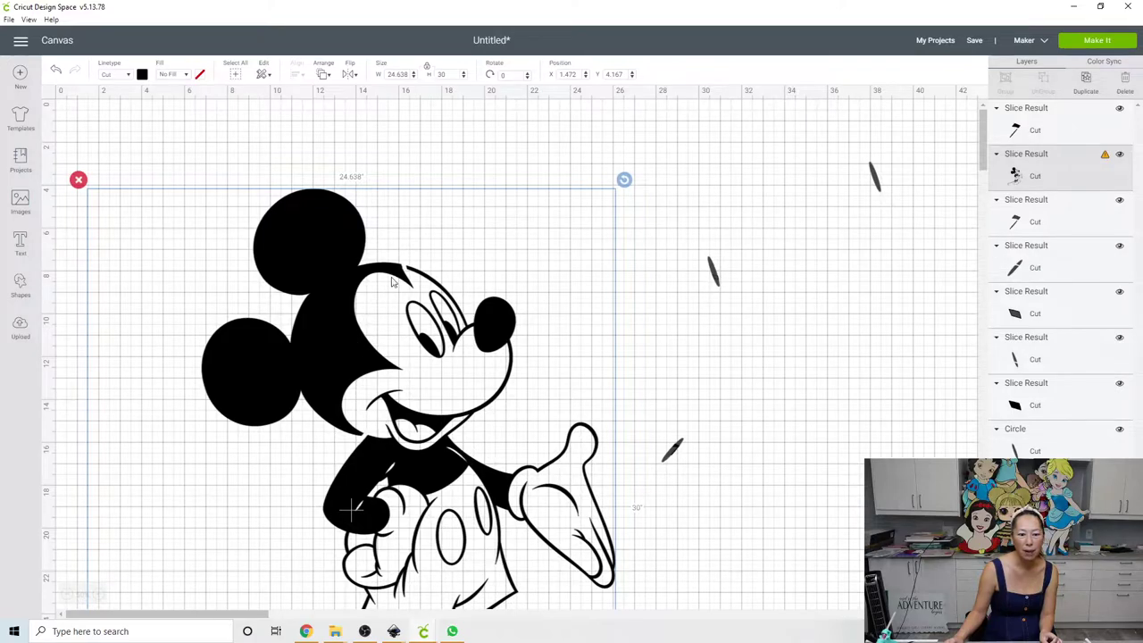
{"action": "left_click", "coordinate": [717, 489]}
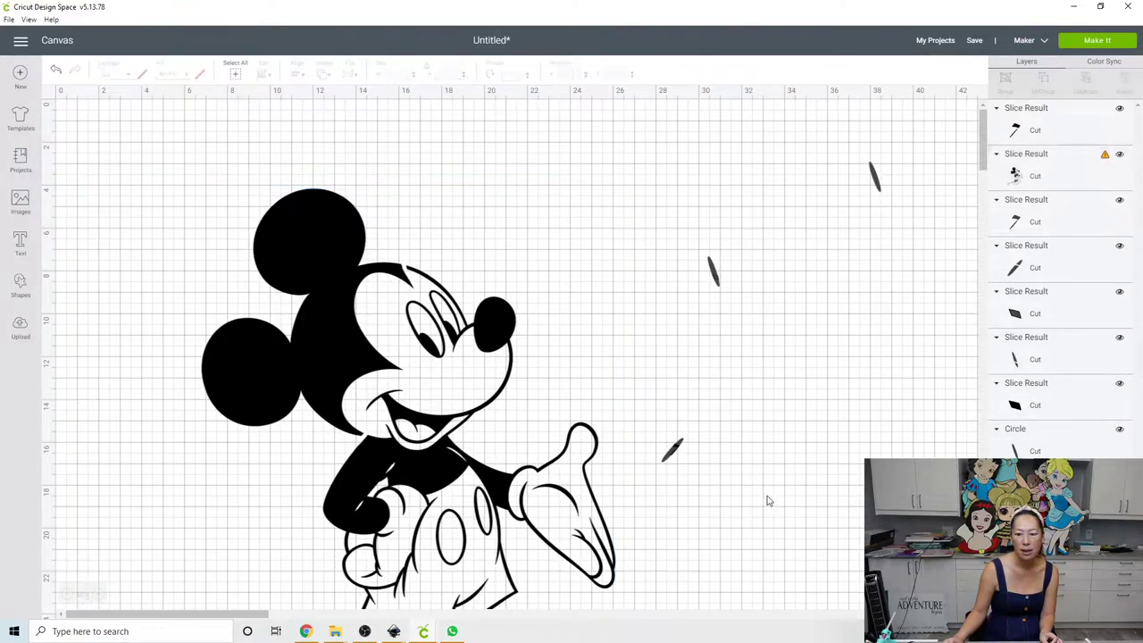
{"action": "left_click_drag", "start_coordinate": [771, 497], "coordinate": [665, 268]}
{"action": "scroll", "coordinate": [666, 266], "scroll_direction": "down", "scroll_amount": 20}
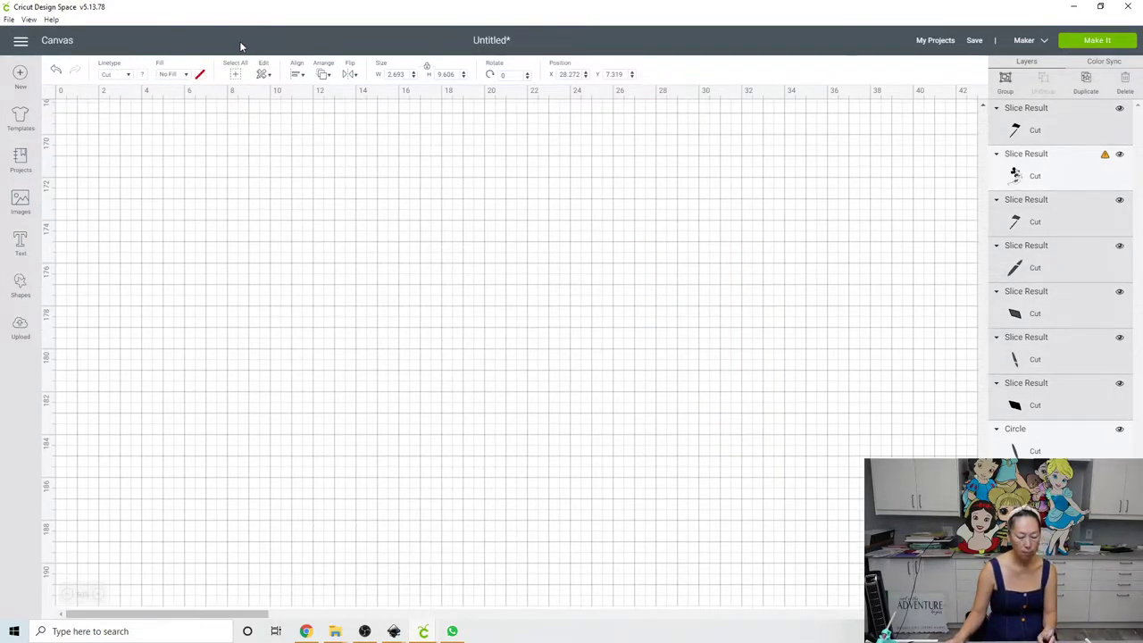
{"action": "left_click", "coordinate": [239, 163]}
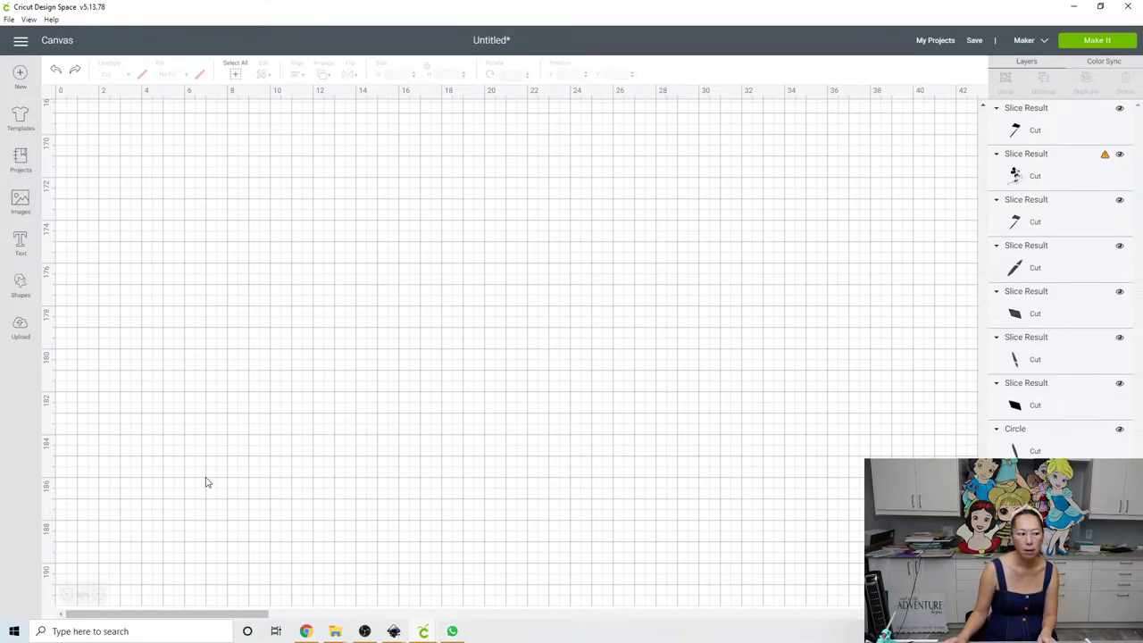
Undo the jaw slice, and try moving the outline away from the ellipses before undoing that move
{"action": "scroll", "coordinate": [210, 292], "scroll_direction": "up", "scroll_amount": 2}
{"action": "left_click", "coordinate": [55, 69]}
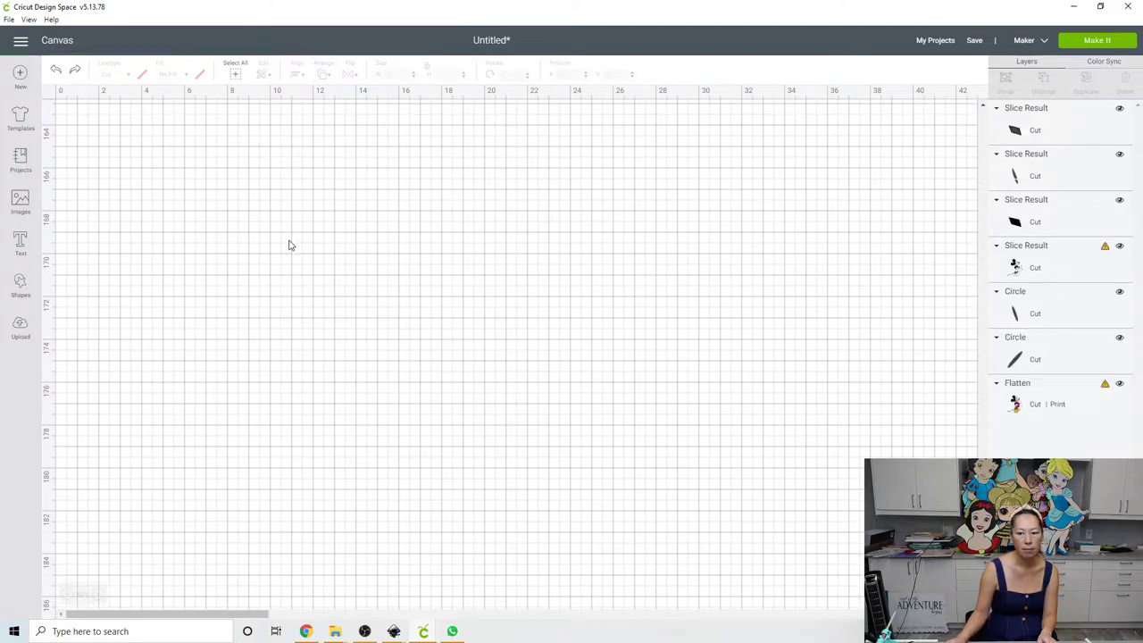
{"action": "scroll", "coordinate": [303, 250], "scroll_direction": "up", "scroll_amount": 20}
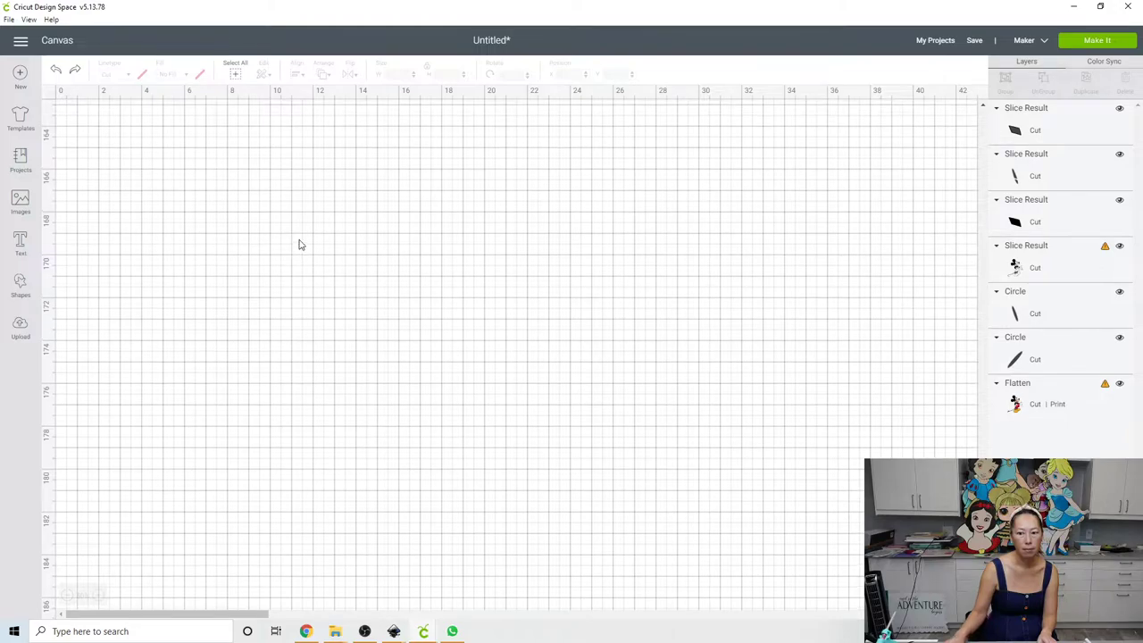
{"action": "scroll", "coordinate": [319, 257], "scroll_direction": "up", "scroll_amount": 10}
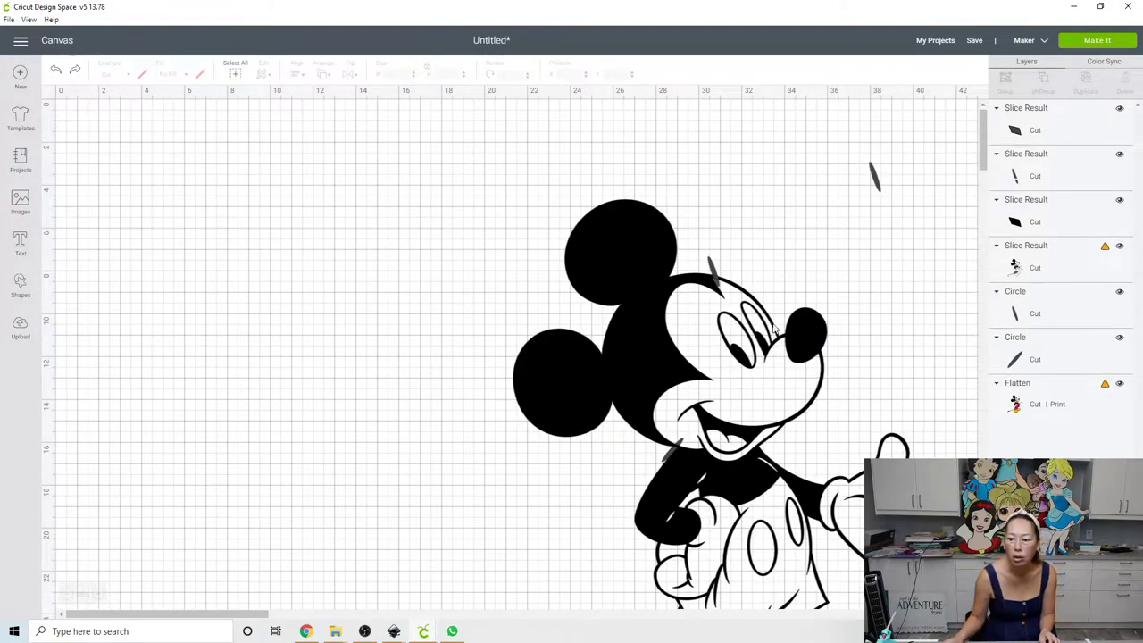
{"action": "left_click_drag", "start_coordinate": [607, 342], "coordinate": [299, 375]}
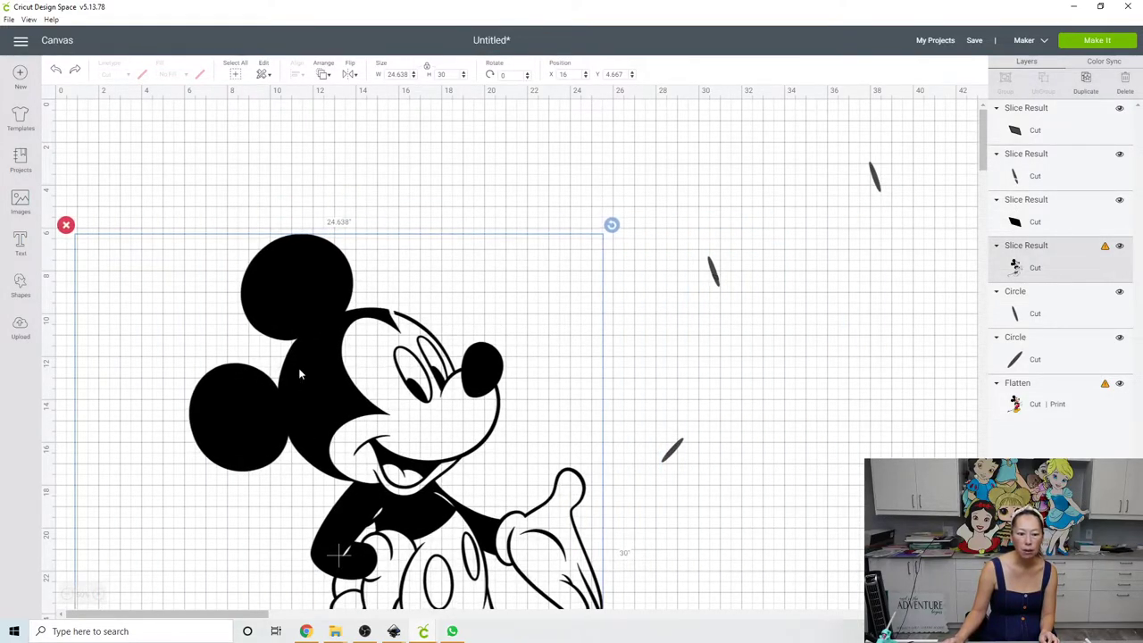
{"action": "left_click", "coordinate": [57, 72]}
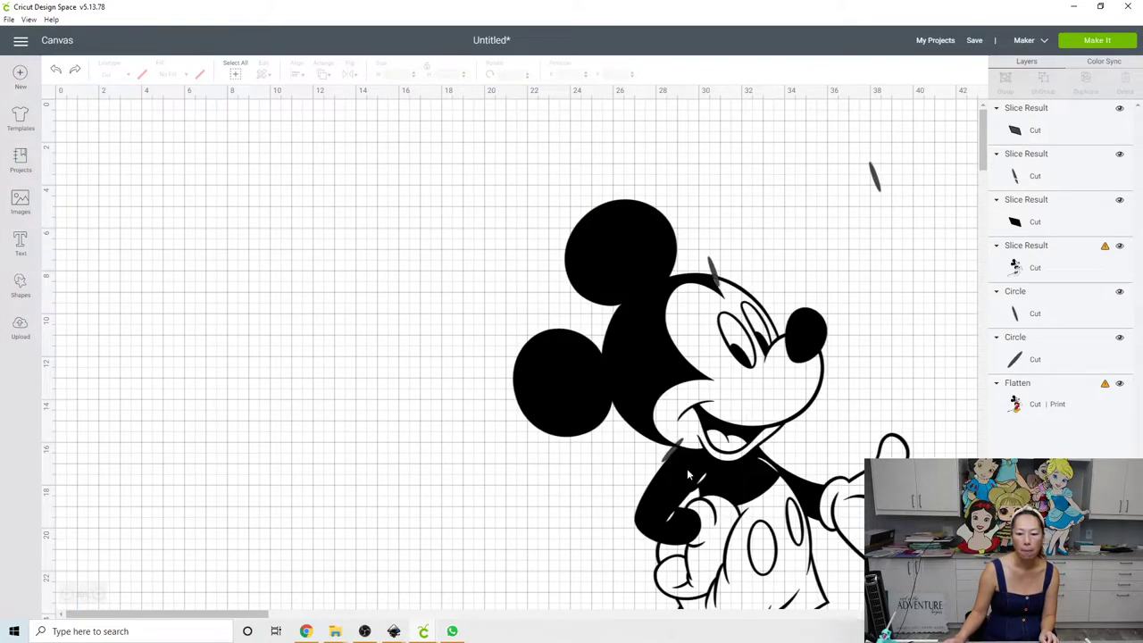
Slice the black outline again with the thin ellipse between the jaw and the shoulder
{"action": "left_click", "coordinate": [673, 446]}
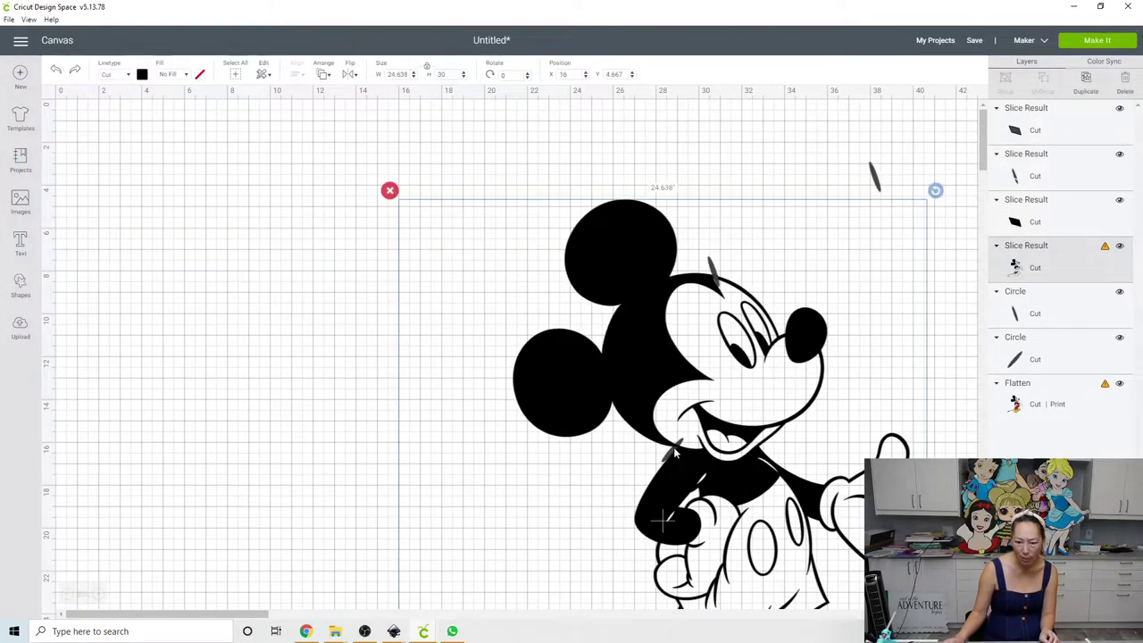
{"action": "left_click", "coordinate": [1036, 356]}
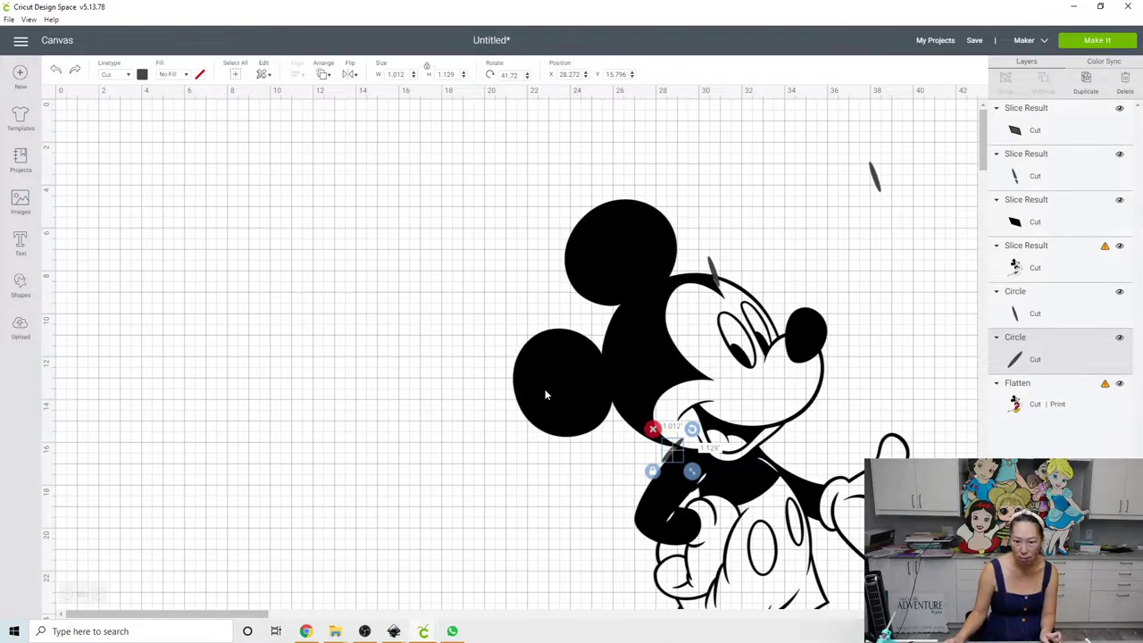
{"action": "left_click", "coordinate": [664, 518]}
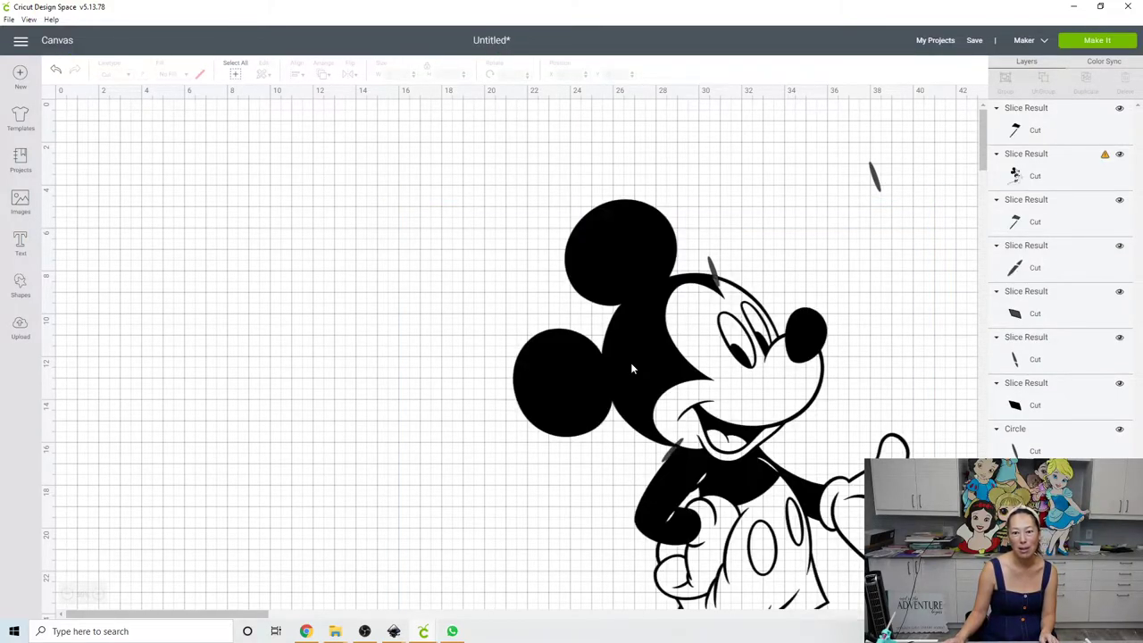
Move the sliced outline clear of the leftover slice pieces and delete those pieces, keeping the spare ellipse
{"action": "left_click_drag", "start_coordinate": [597, 377], "coordinate": [363, 354]}
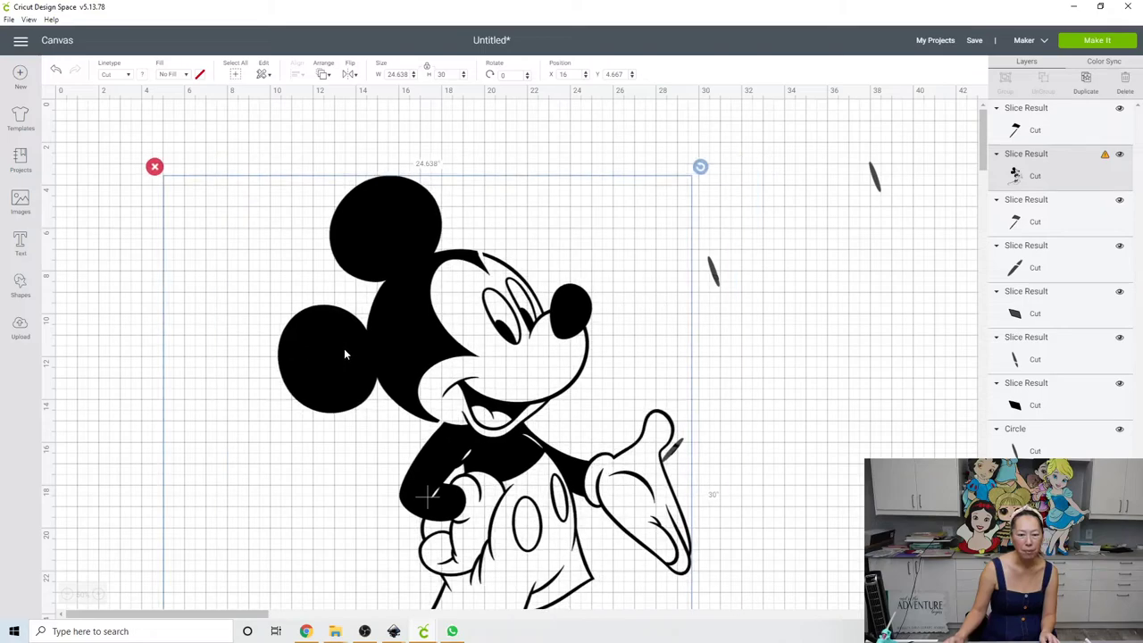
{"action": "left_click_drag", "start_coordinate": [571, 342], "coordinate": [449, 354]}
{"action": "left_click_drag", "start_coordinate": [758, 478], "coordinate": [675, 276]}
{"action": "key", "text": "Delete"}
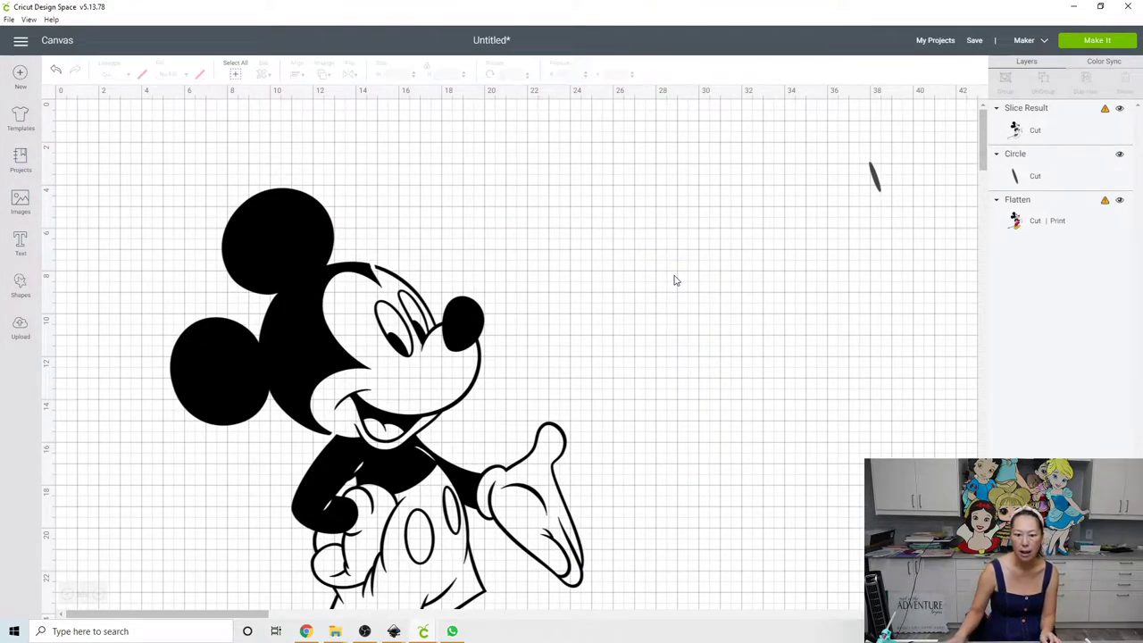
Reposition the full Mickey outline on the canvas, duplicate it, and place the copy between the outline and the coloured Mickey
{"action": "left_click_drag", "start_coordinate": [411, 428], "coordinate": [411, 373]}
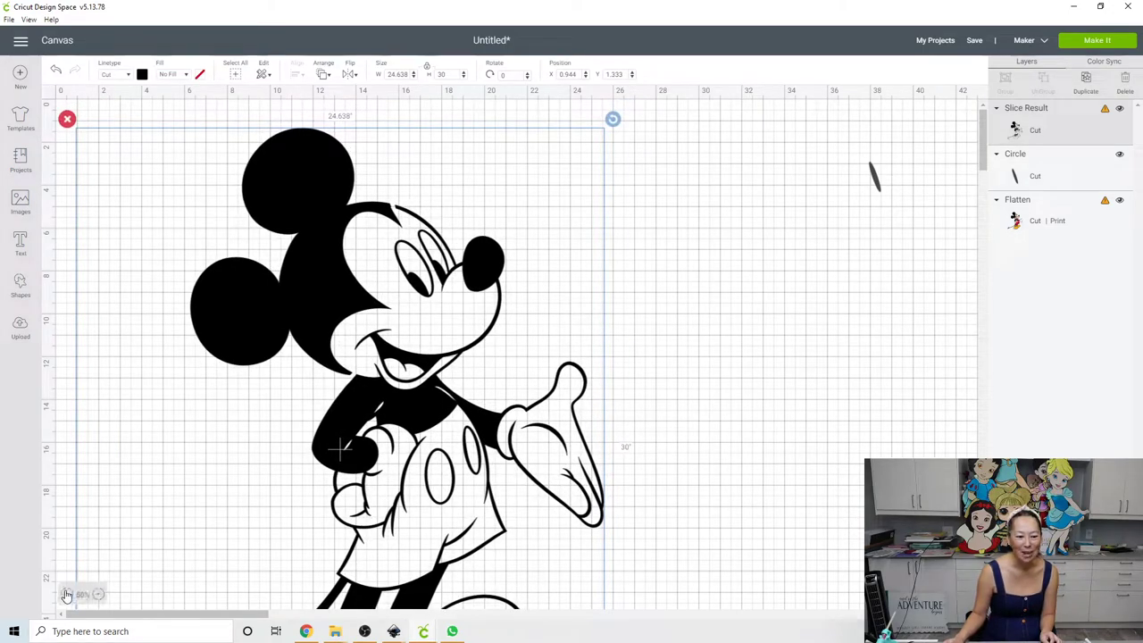
{"action": "left_click", "coordinate": [66, 595]}
{"action": "left_click_drag", "start_coordinate": [242, 358], "coordinate": [308, 413]}
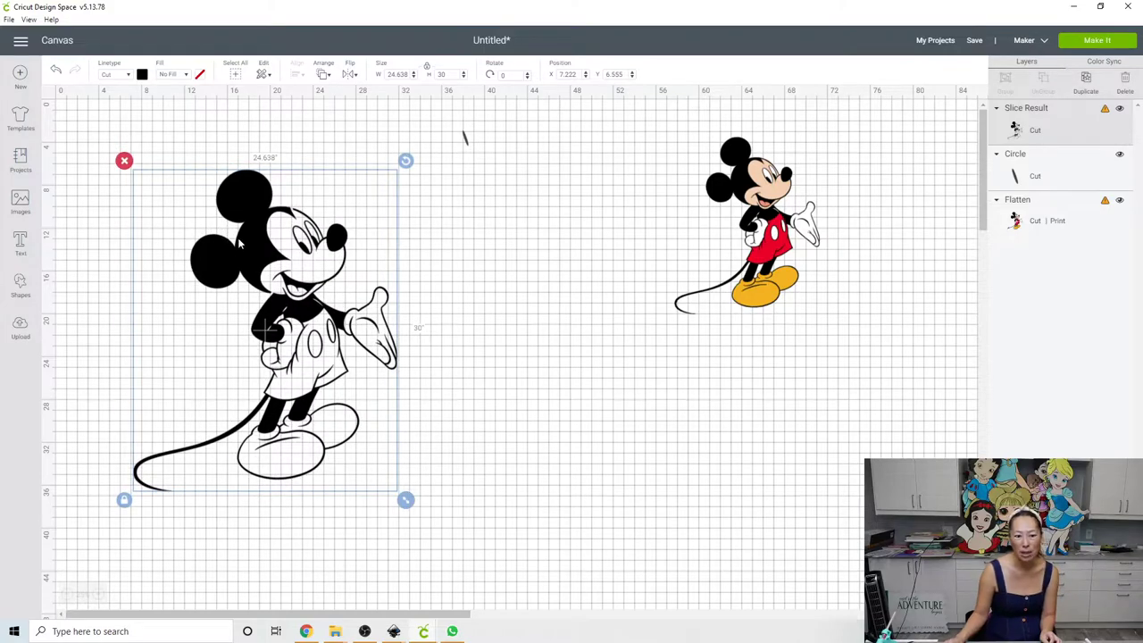
{"action": "left_click", "coordinate": [1085, 82]}
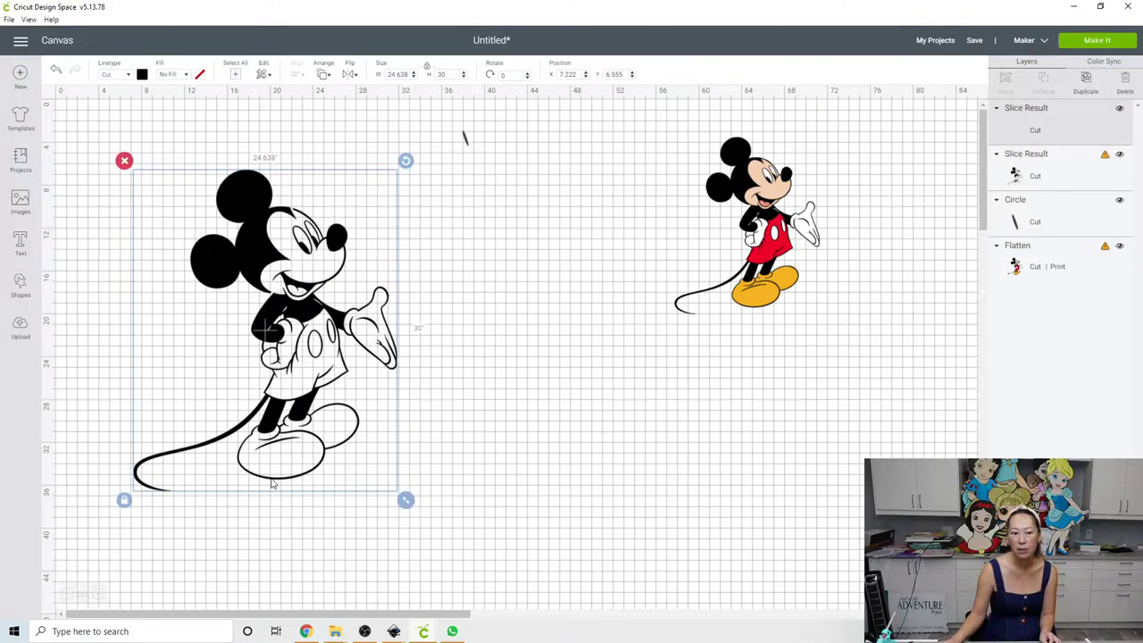
{"action": "left_click_drag", "start_coordinate": [339, 375], "coordinate": [557, 402]}
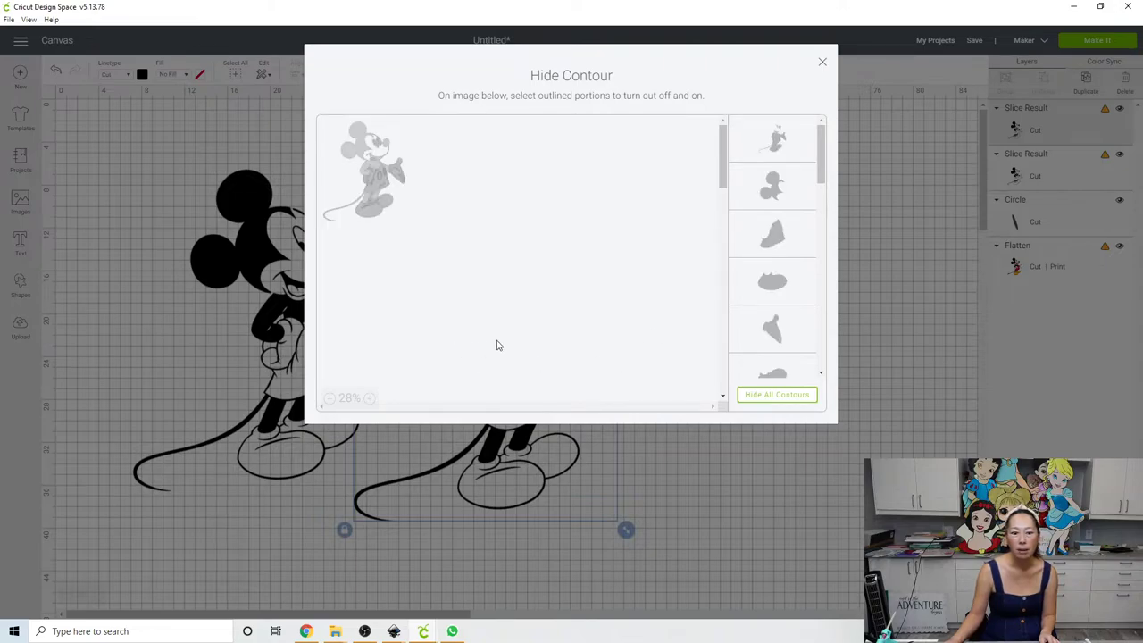
Hide all contours of the outline's copy except the ears-and-head piece, and place that piece near the coloured Mickey
{"action": "left_click", "coordinate": [769, 398]}
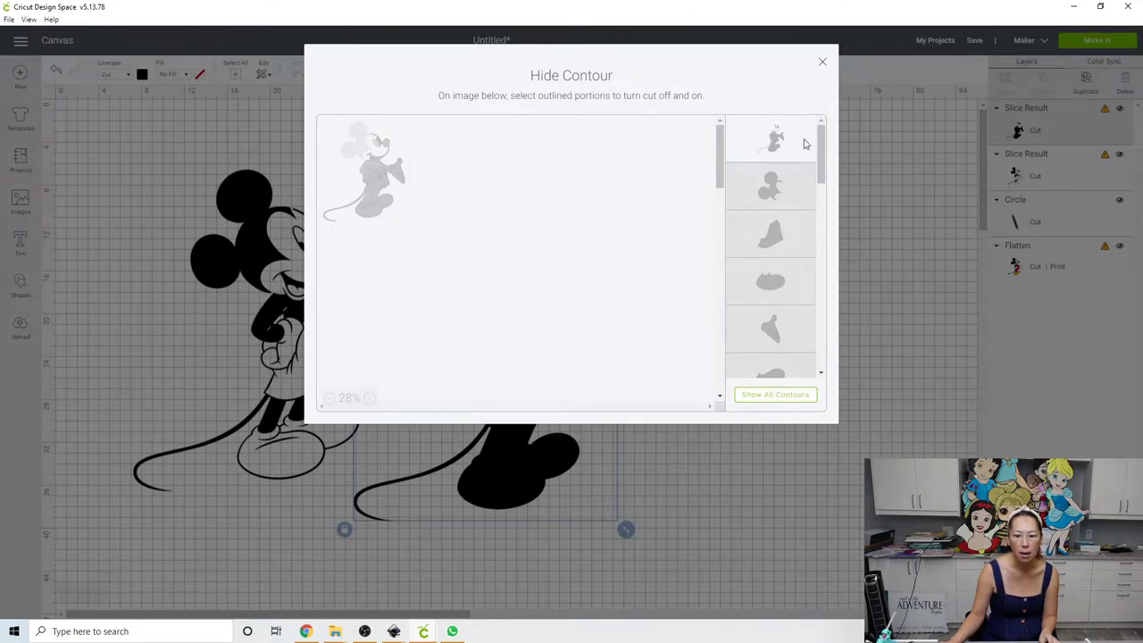
{"action": "left_click", "coordinate": [789, 193]}
{"action": "left_click", "coordinate": [780, 141]}
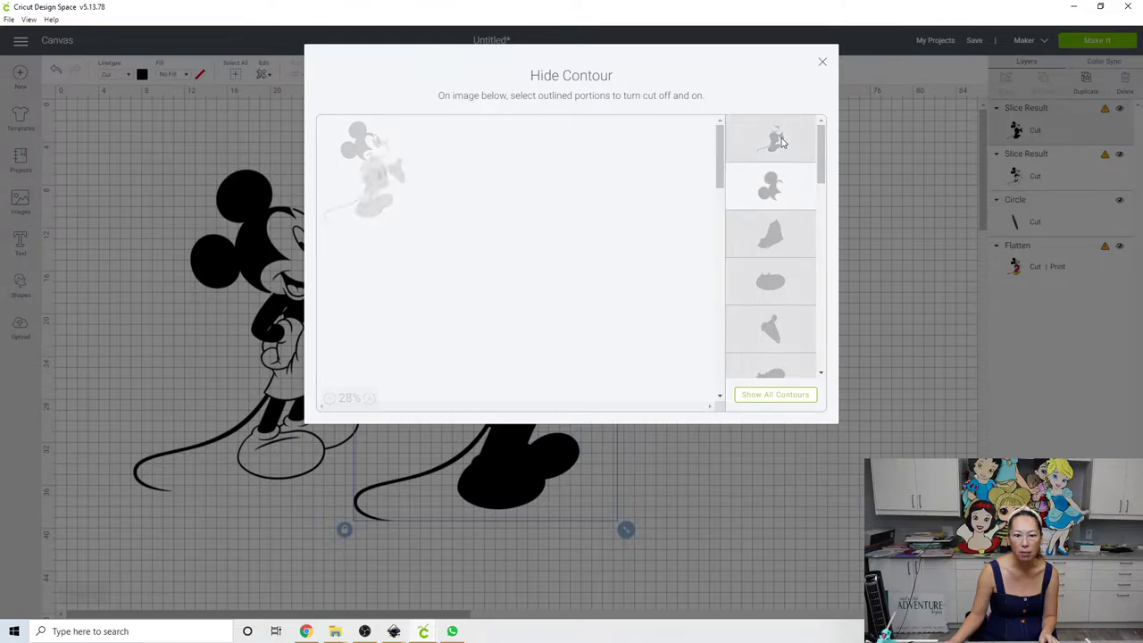
{"action": "left_click", "coordinate": [822, 67]}
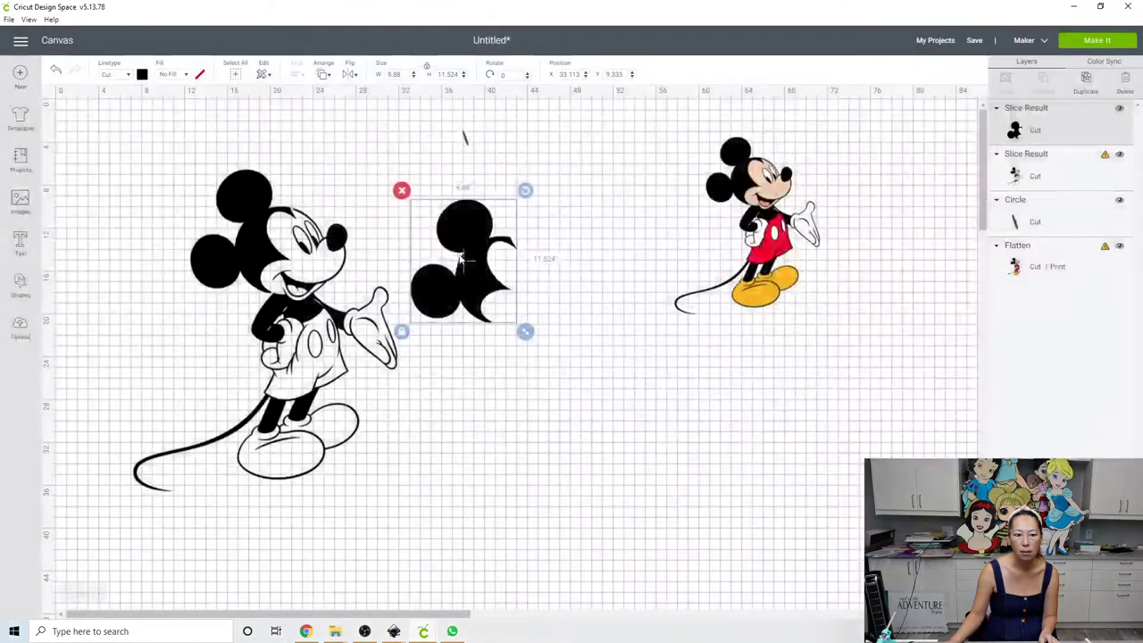
{"action": "left_click_drag", "start_coordinate": [470, 265], "coordinate": [530, 308]}
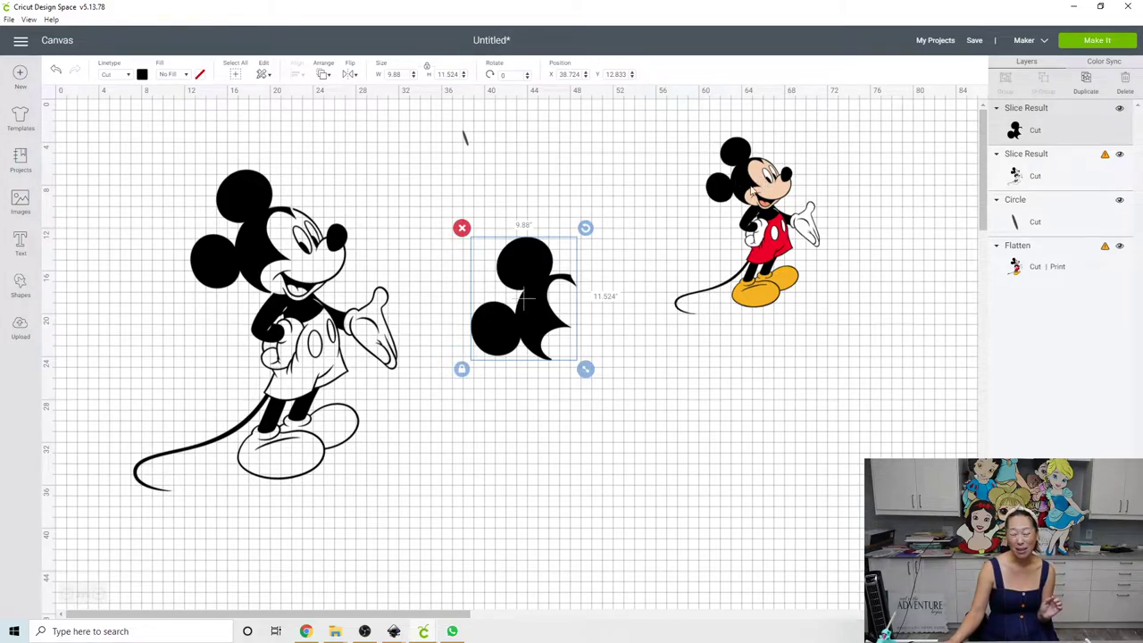
{"action": "left_click_drag", "start_coordinate": [526, 284], "coordinate": [564, 228]}
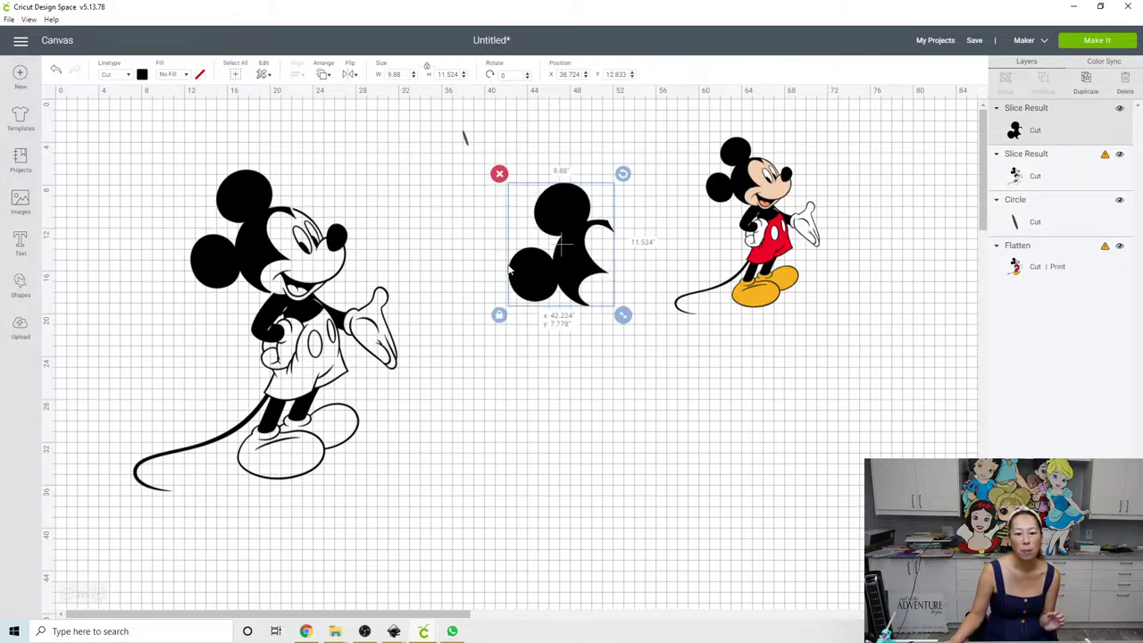
Select the spare thin ellipse above the Mickey outline
{"action": "left_click", "coordinate": [300, 300]}
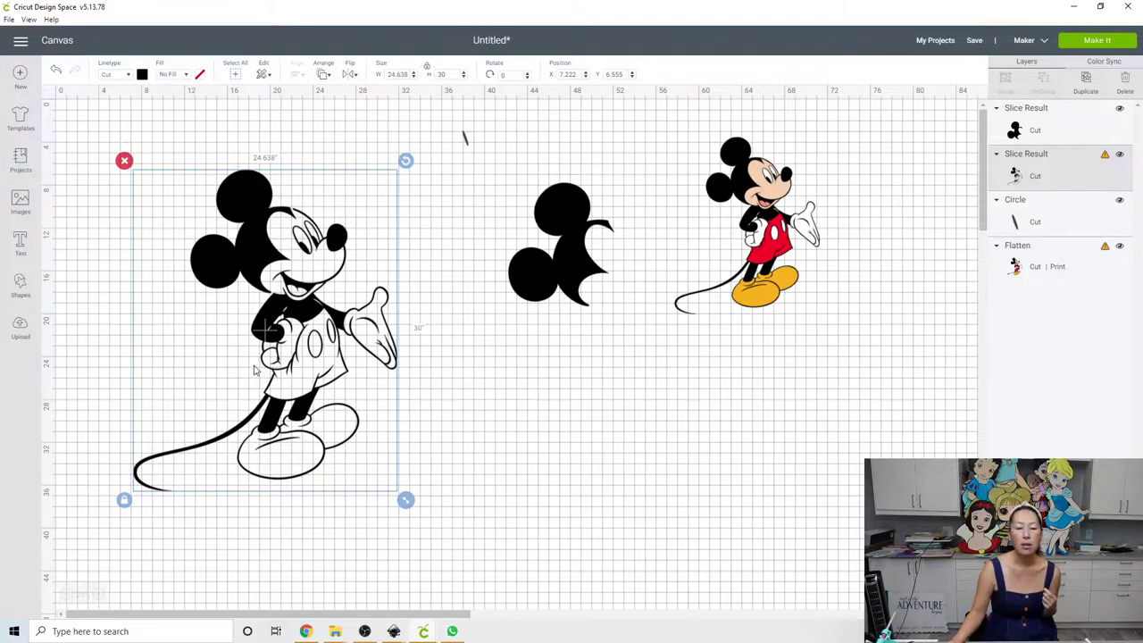
{"action": "left_click", "coordinate": [464, 143]}
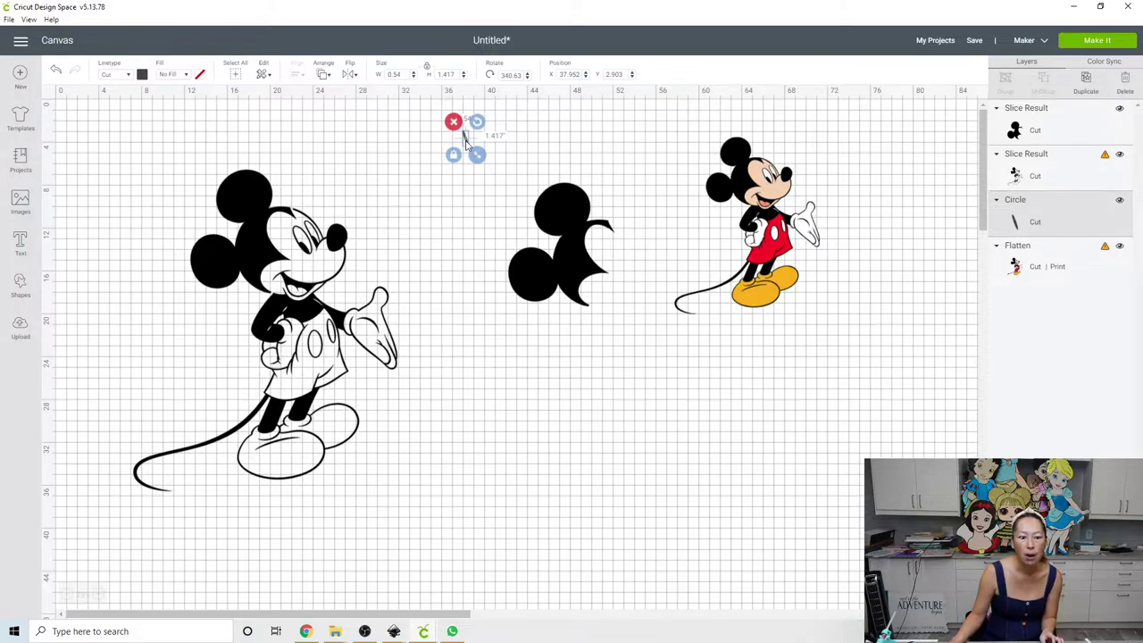